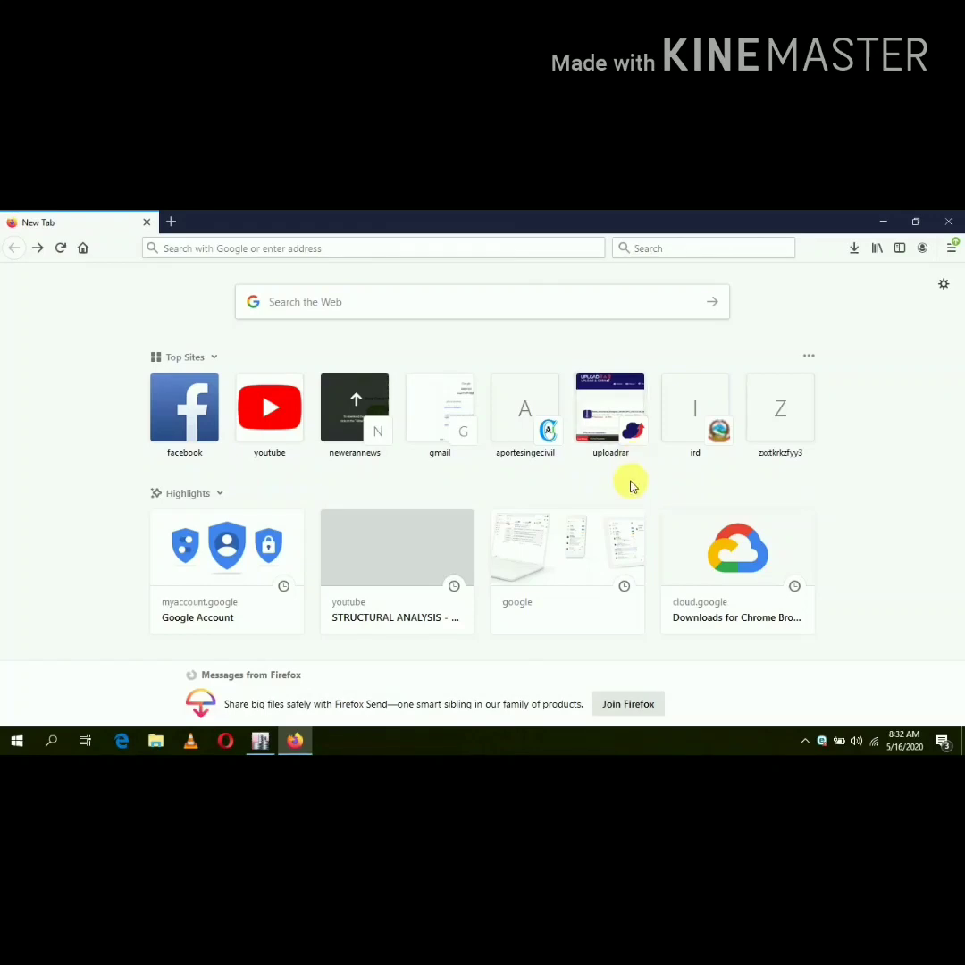
Focus the Firefox address bar on the new tab page to enter a web address.
left_click(384, 259)
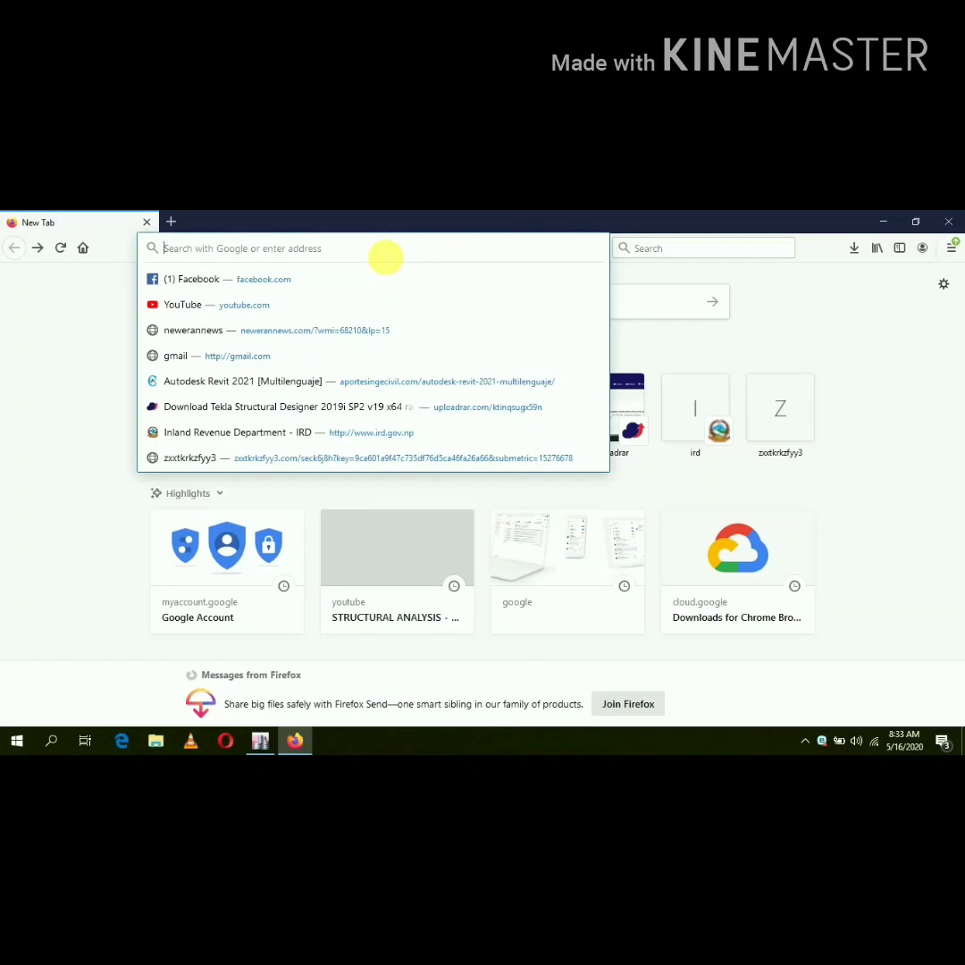
Go to gmail.com and start creating a new Google account for yourself.
type("gma")
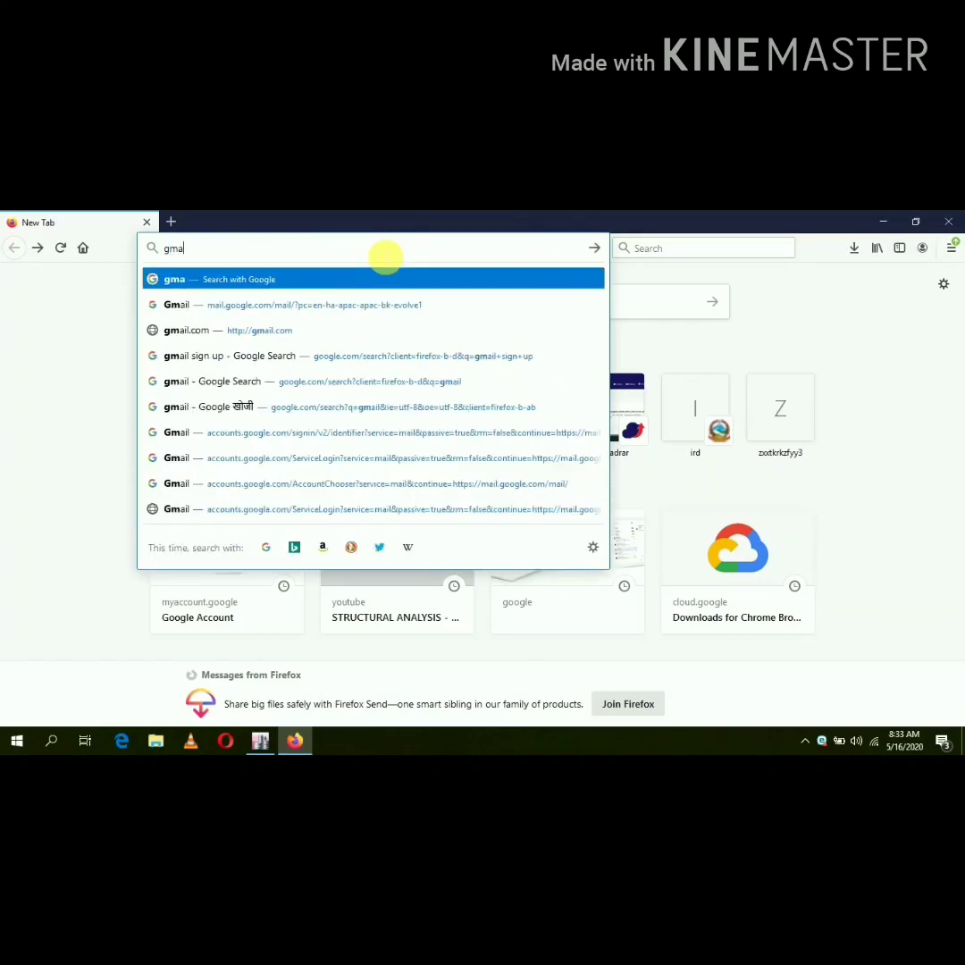
type("il.com")
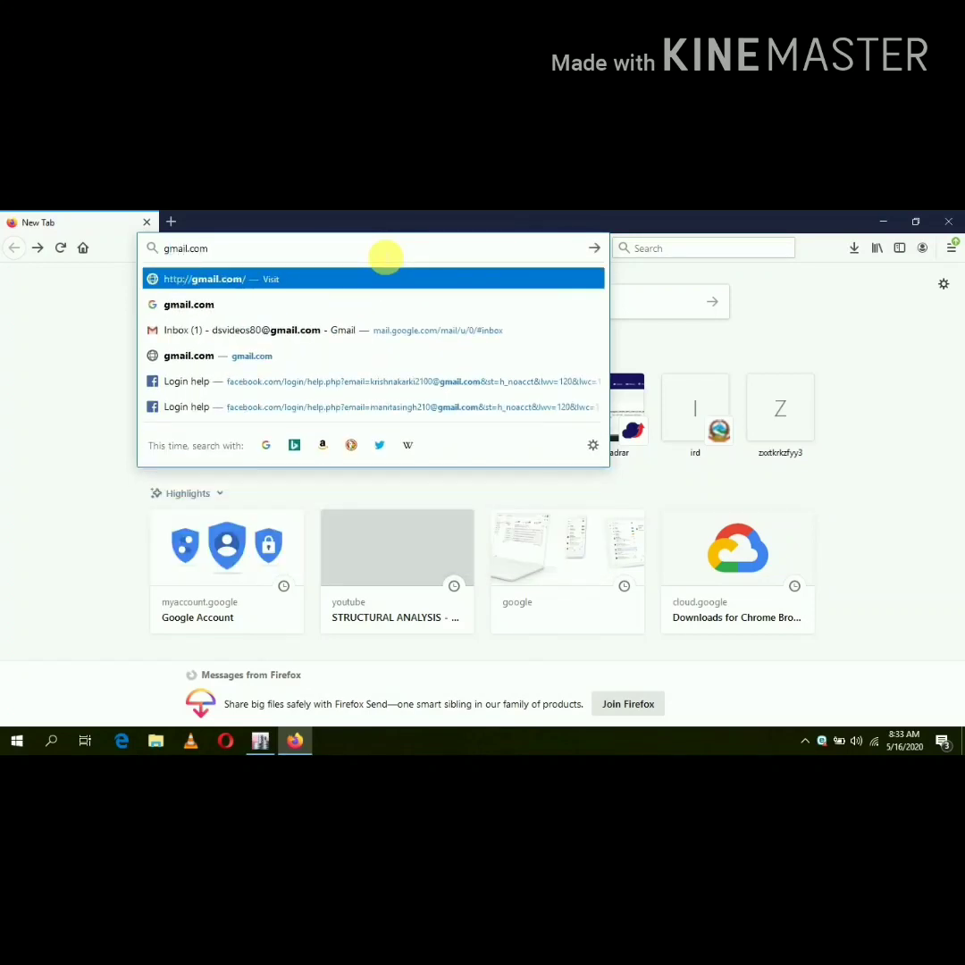
key("Return")
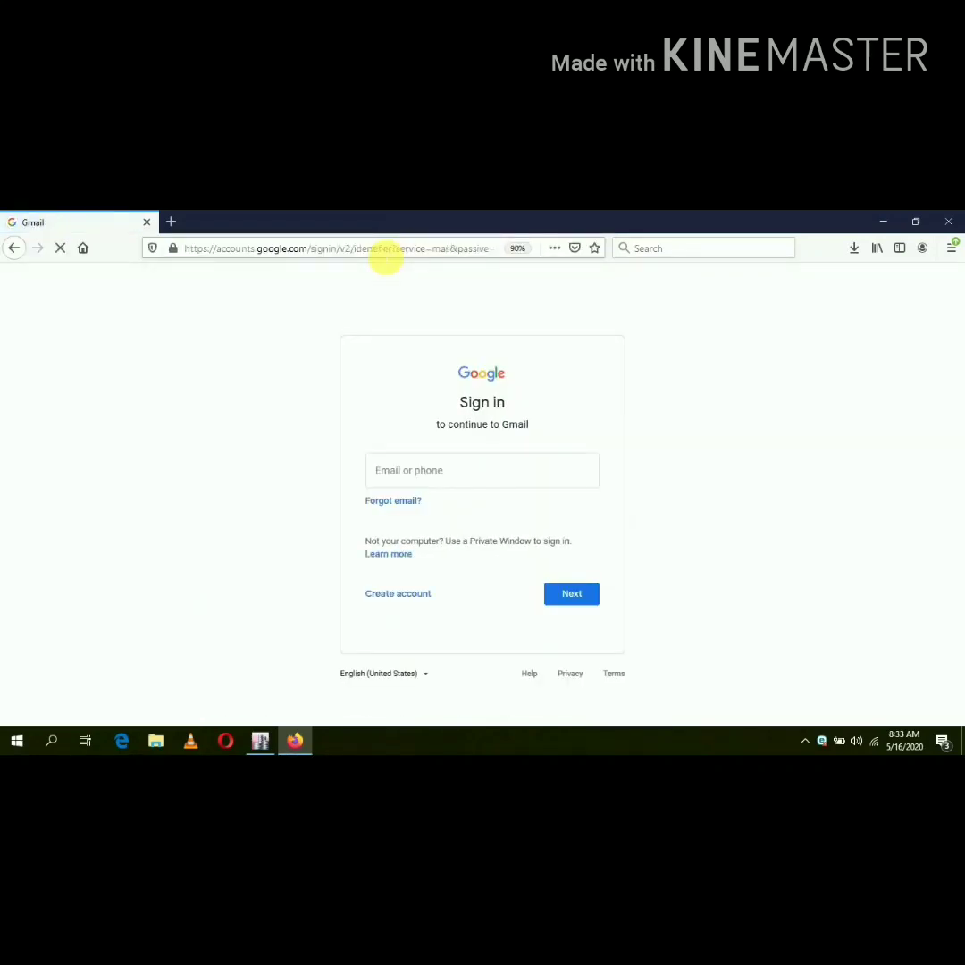
left_click(732, 462)
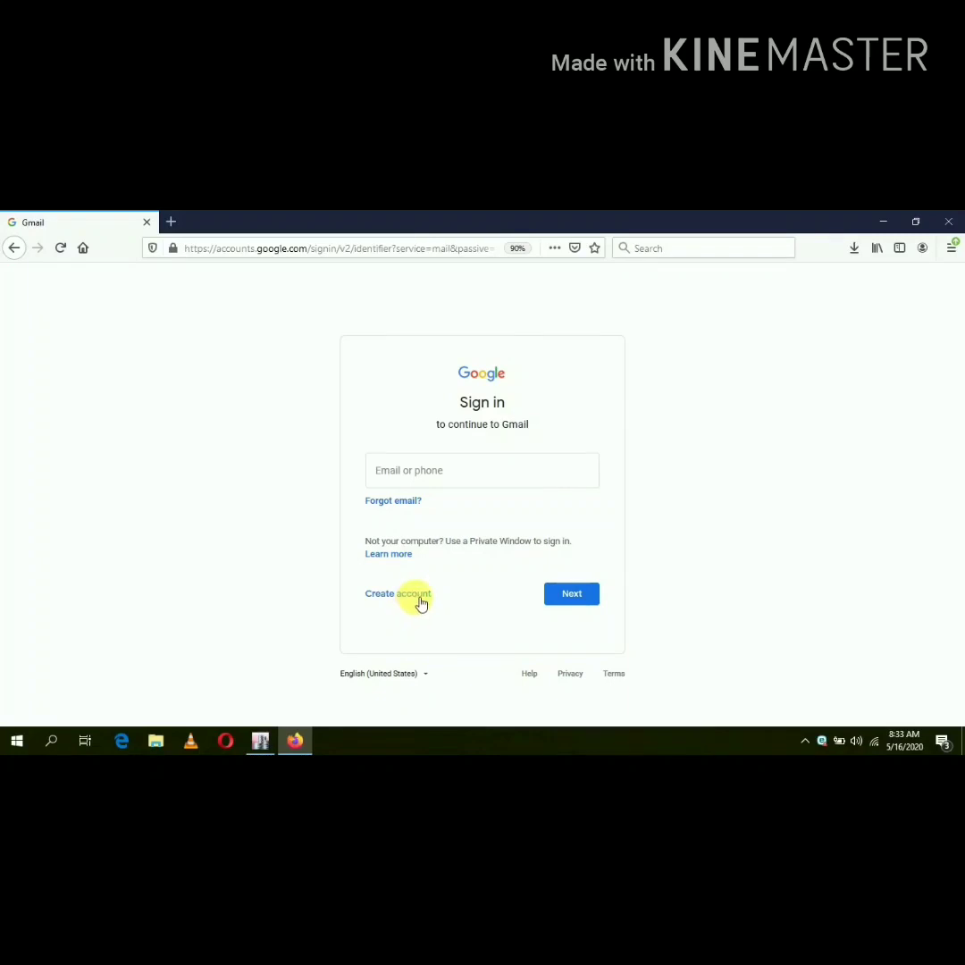
left_click(422, 604)
left_click(441, 631)
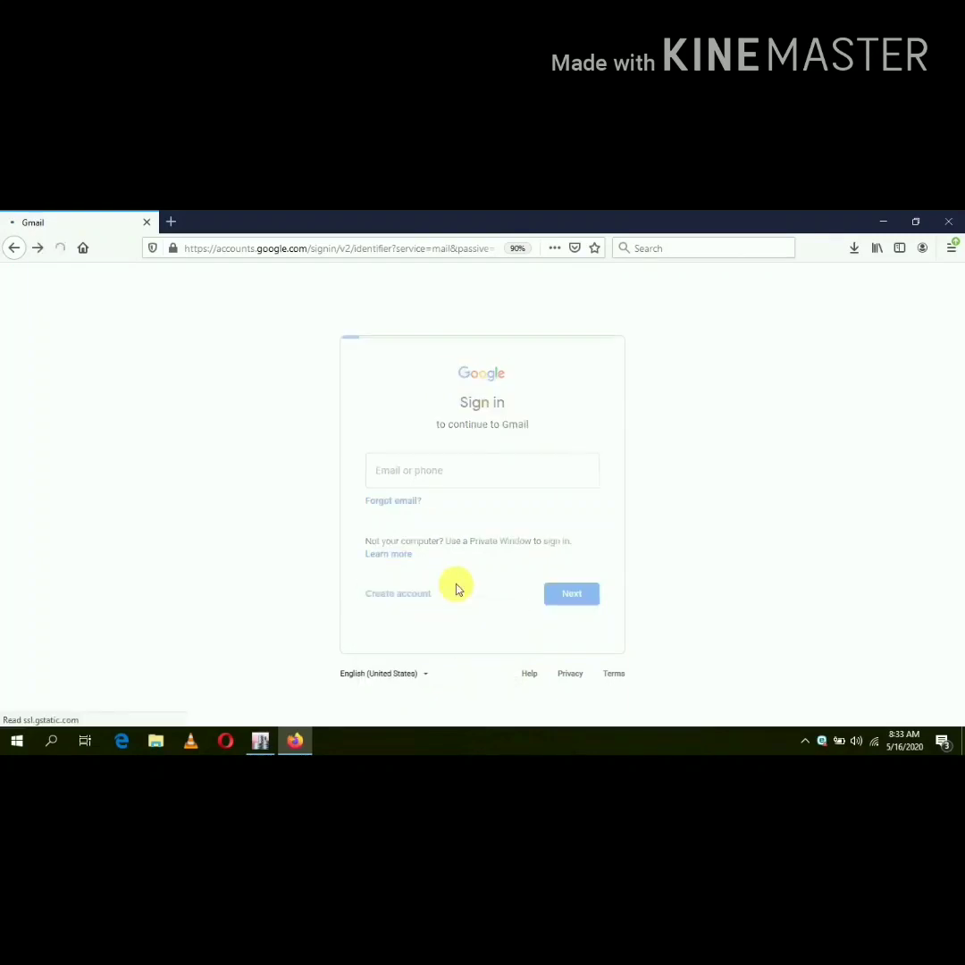
left_click(360, 447)
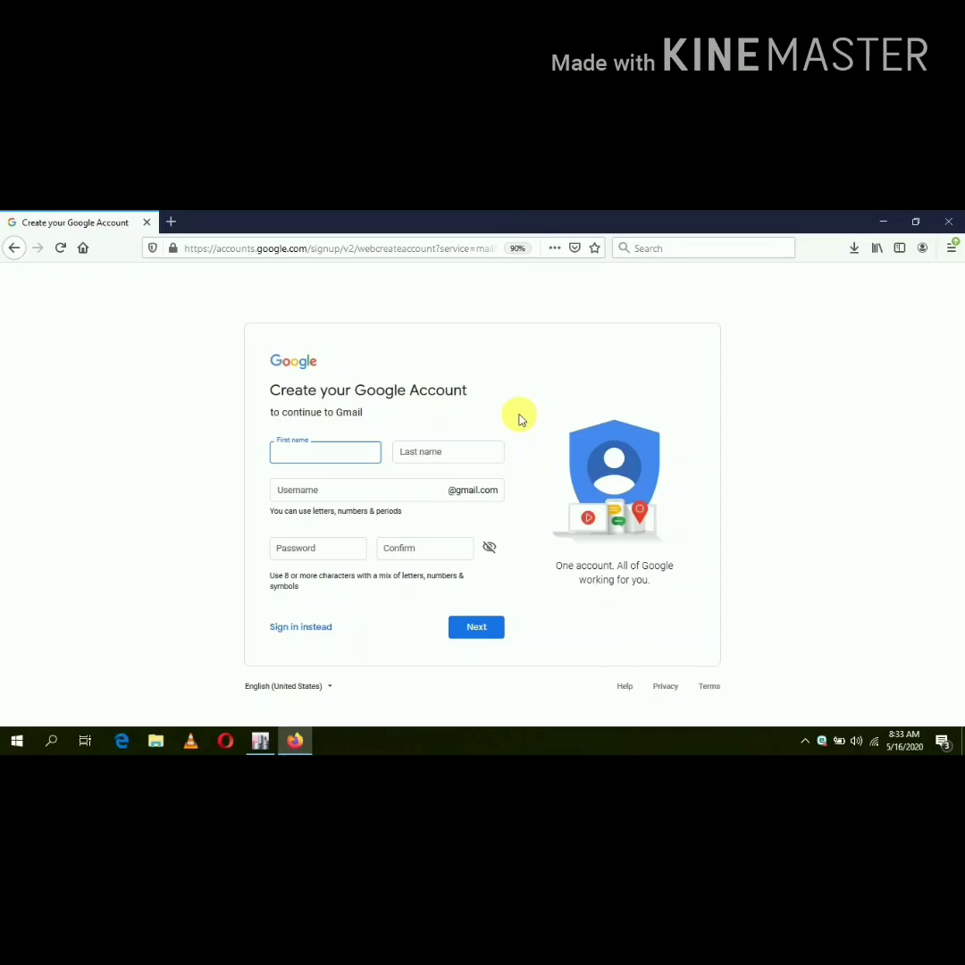
type("DS")
left_click(469, 451)
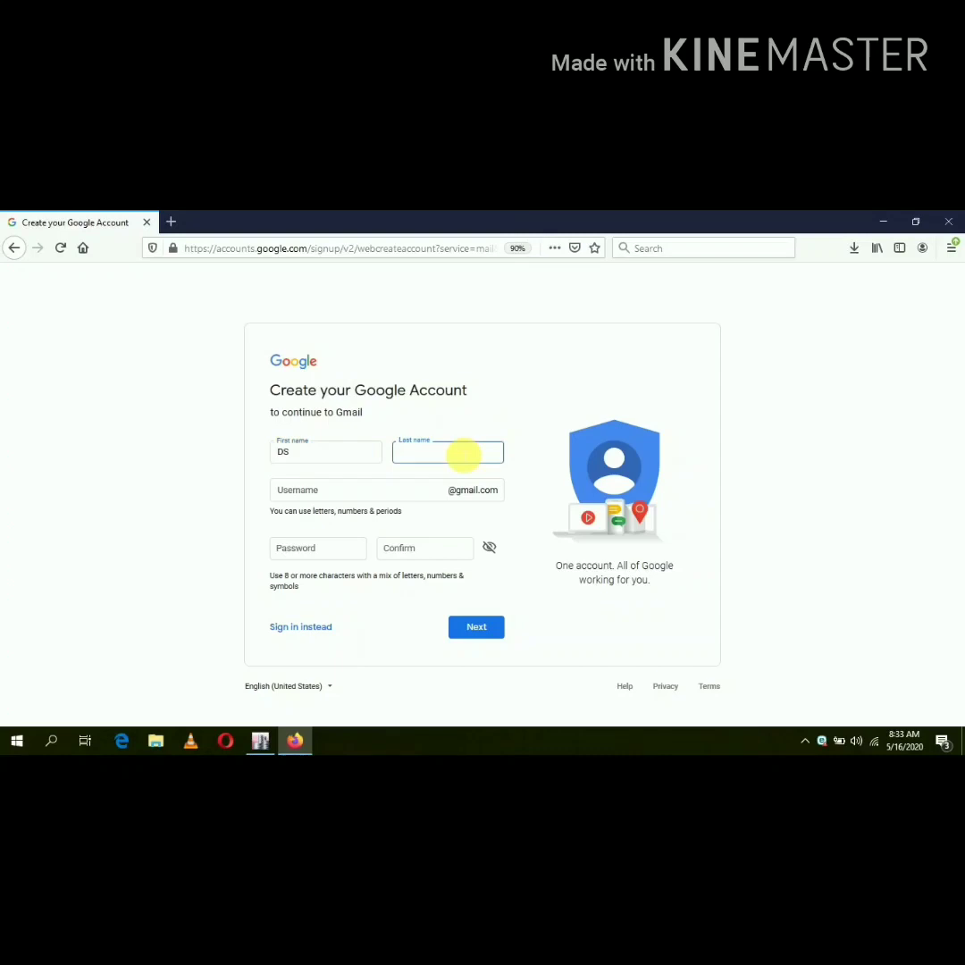
type("VIDEOS")
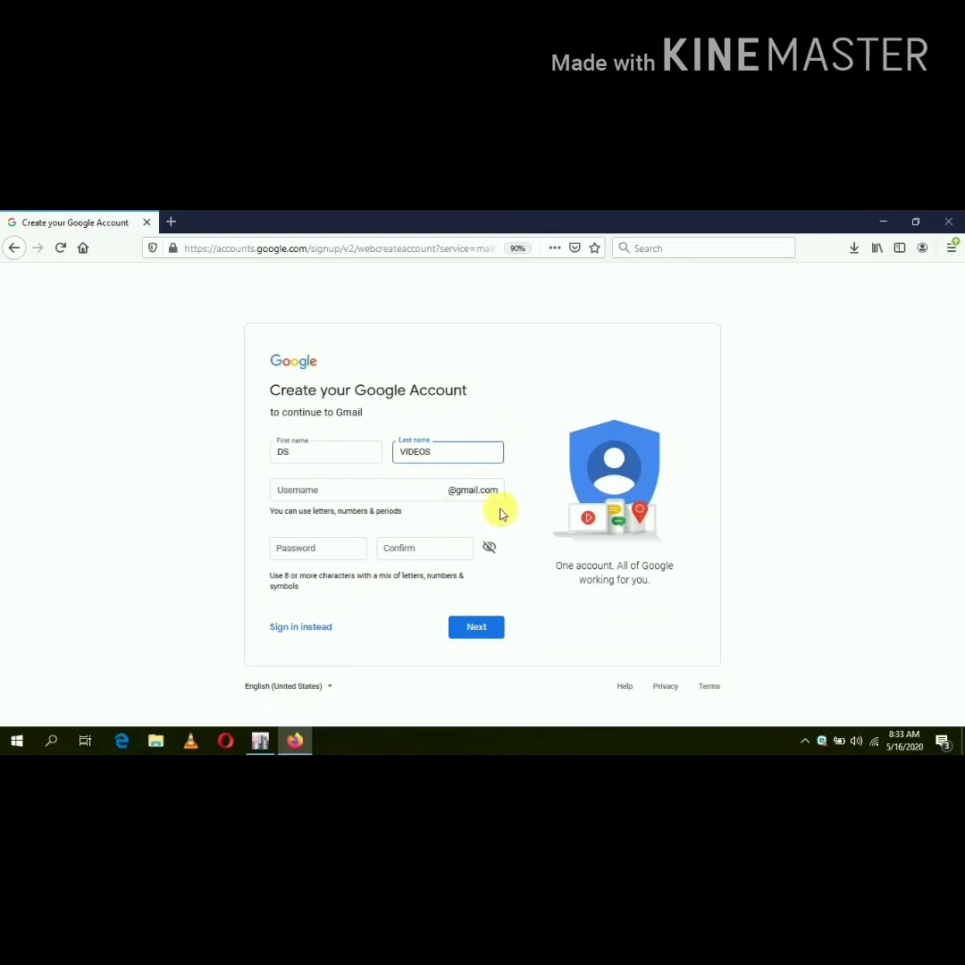
left_click(423, 490)
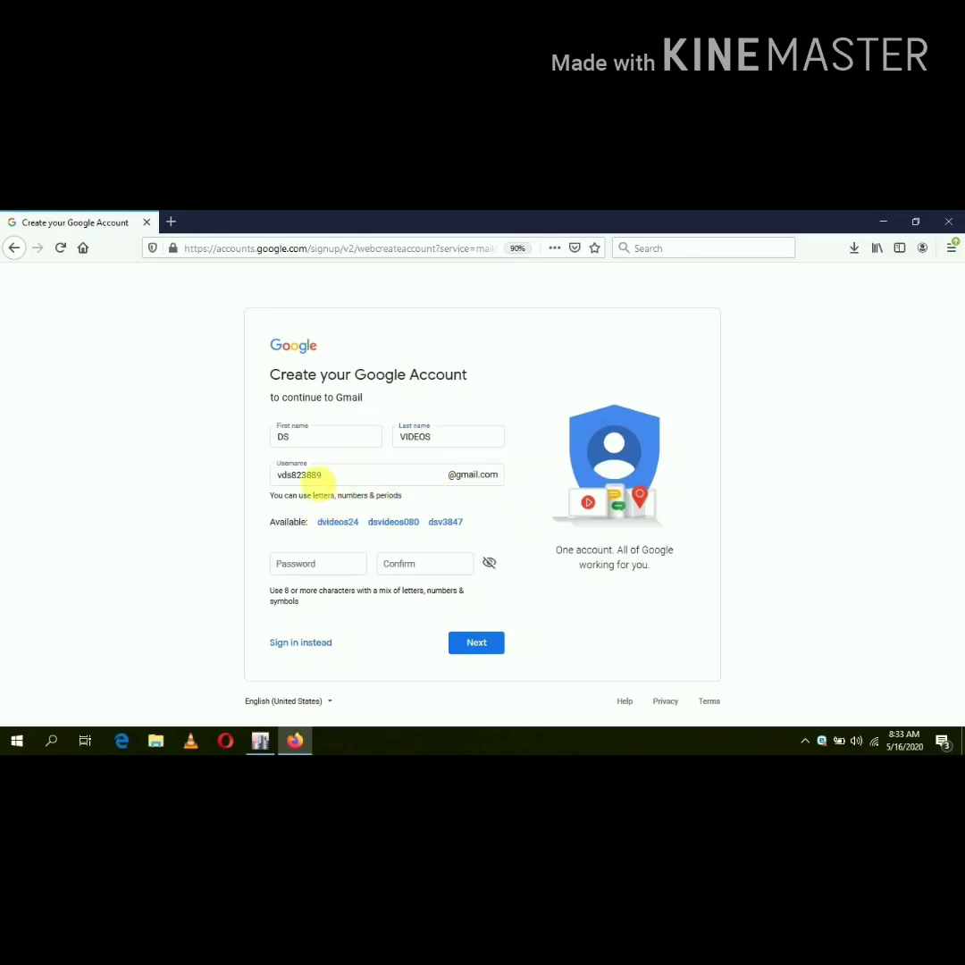
left_click(329, 482)
key("BackSpace")
key("BackSpace")
key("BackSpace")
key("BackSpace")
key("BackSpace")
key("BackSpace")
key("BackSpace")
key("BackSpace")
key("BackSpace")
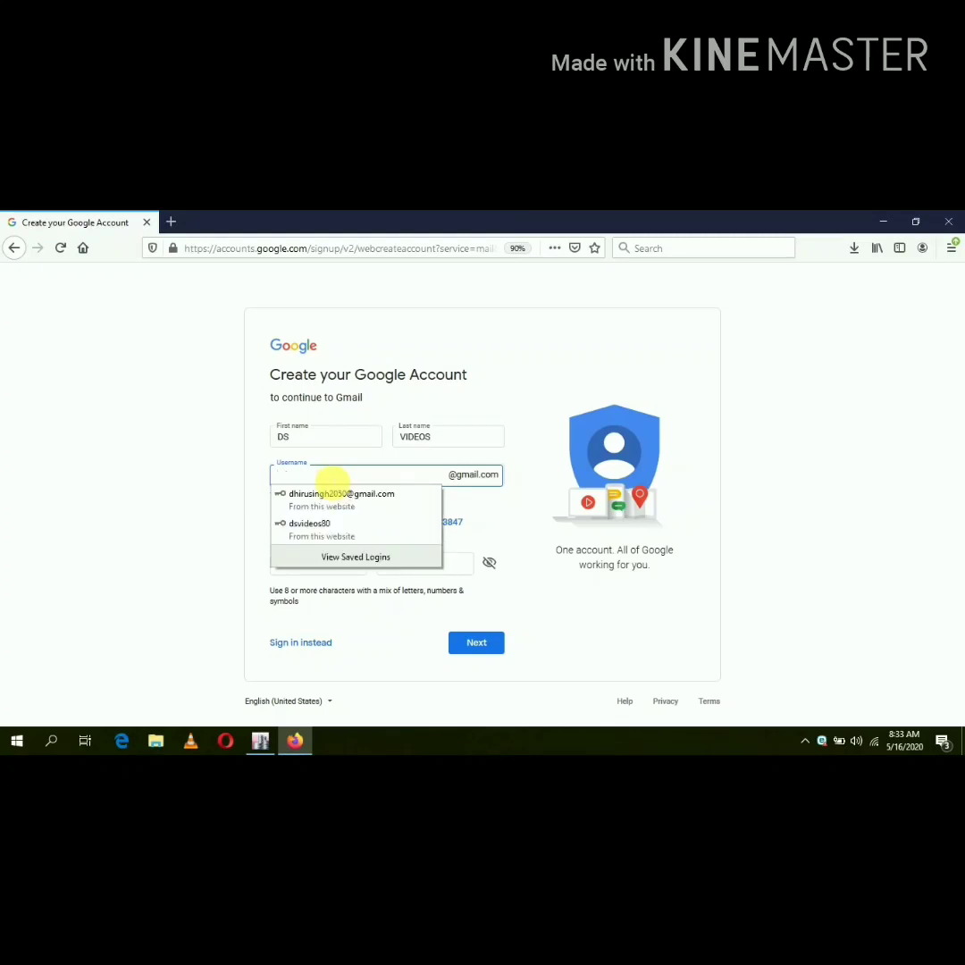
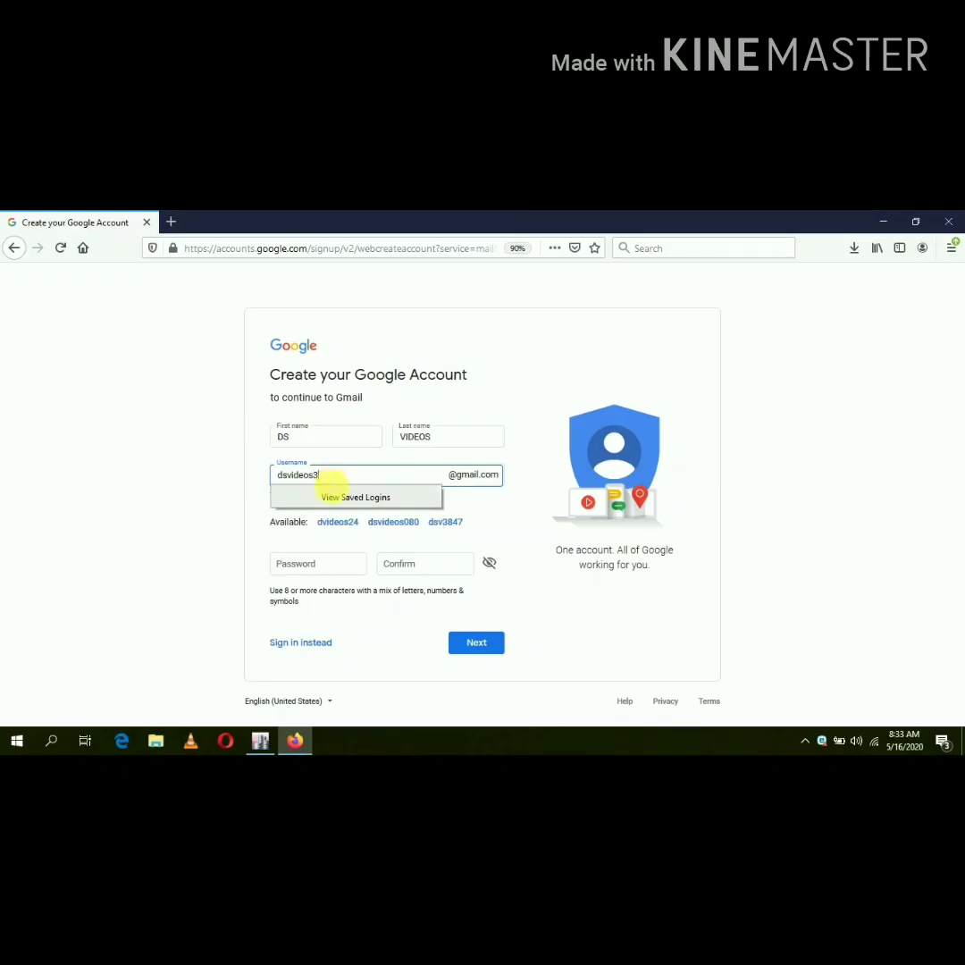
left_click(213, 536)
Enter and confirm the account password, then submit the sign-up form.
left_click(355, 564)
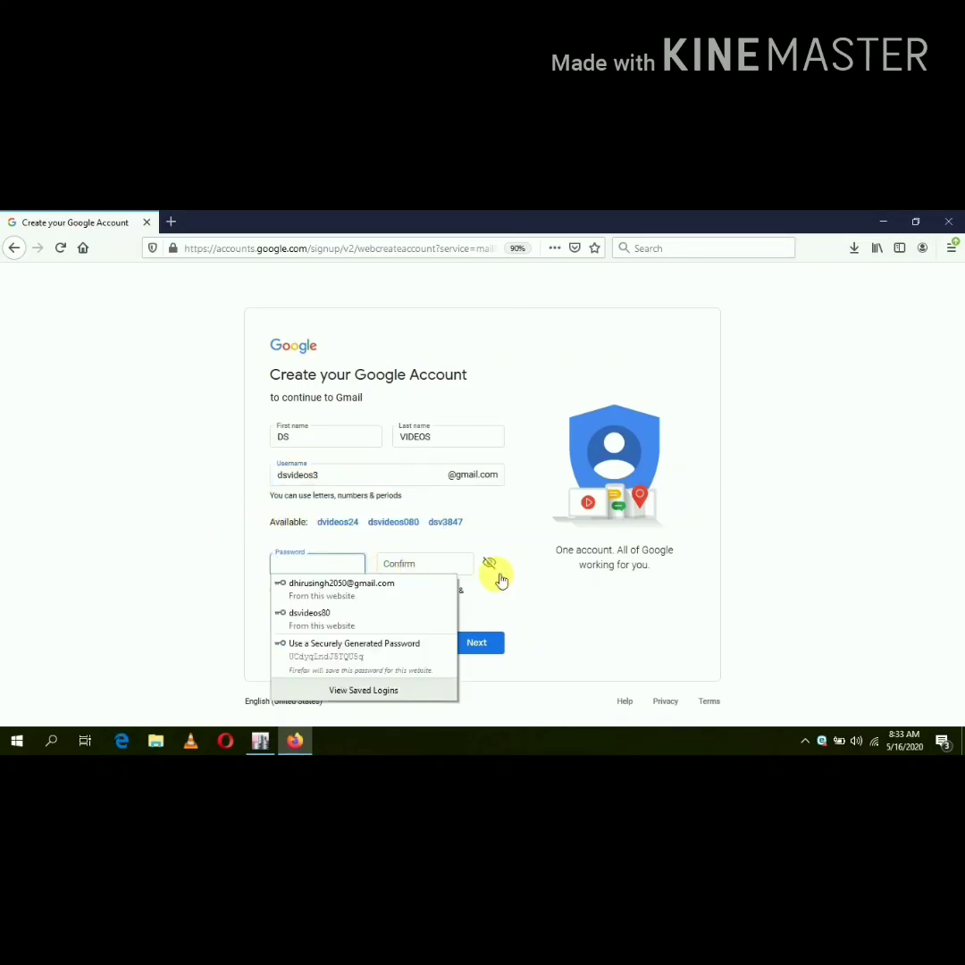
left_click(309, 565)
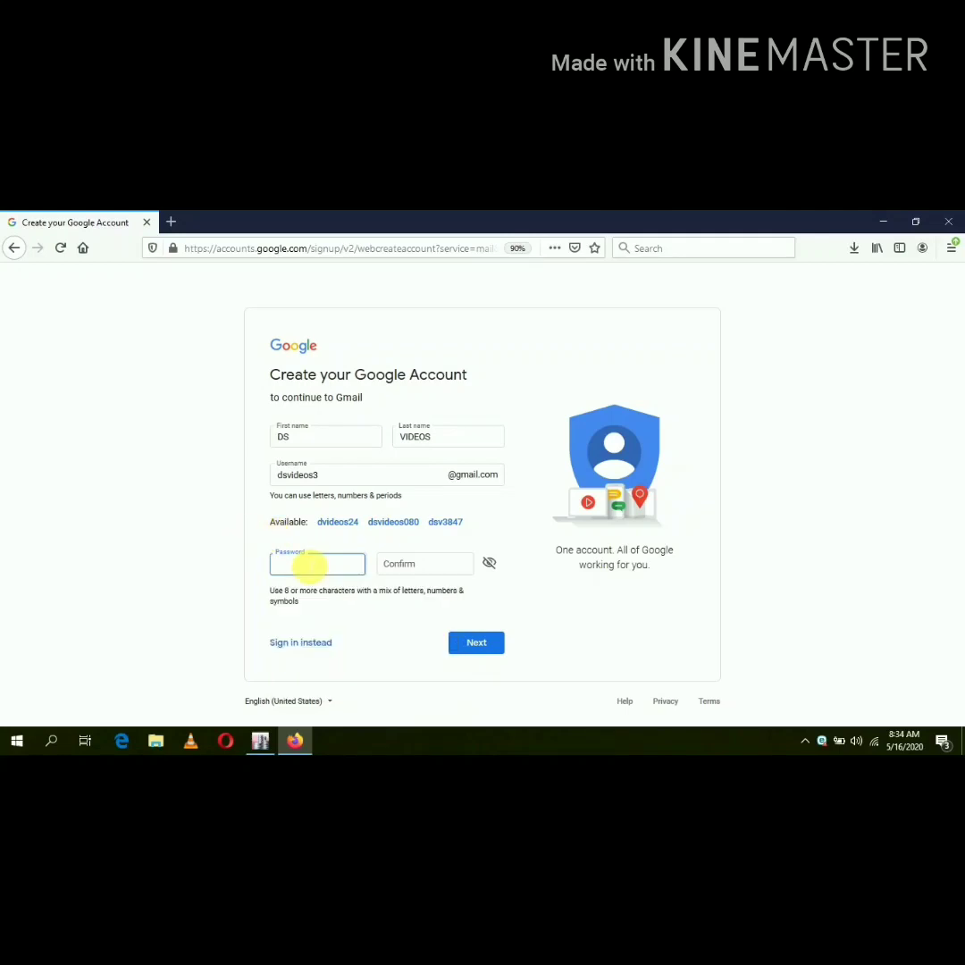
type("d••••••••••••")
left_click(416, 565)
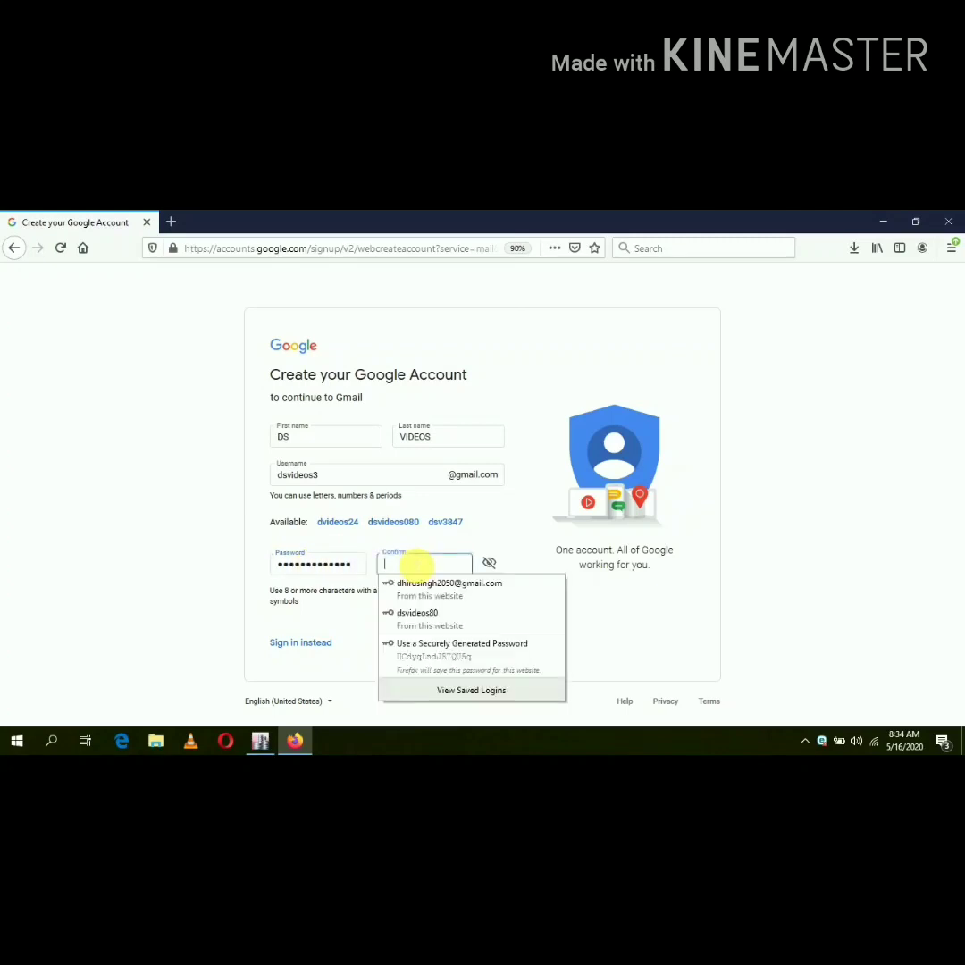
left_click(417, 564)
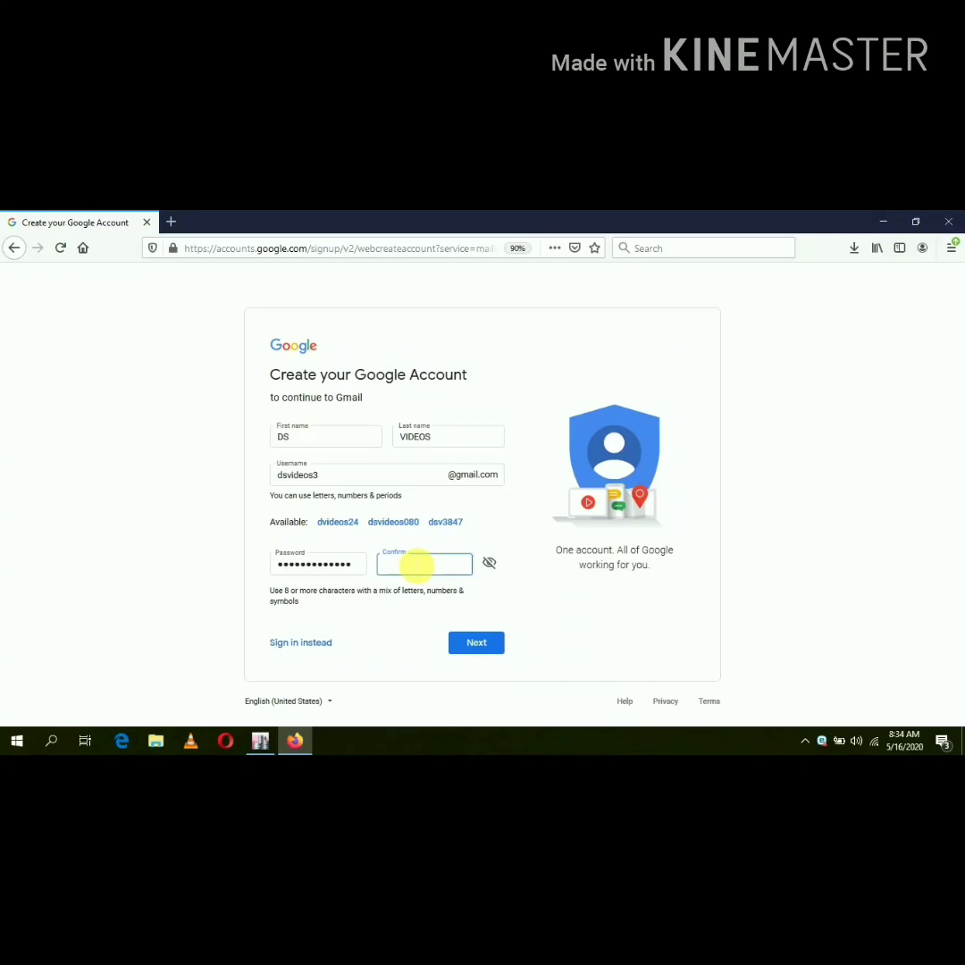
type("••••••••••••")
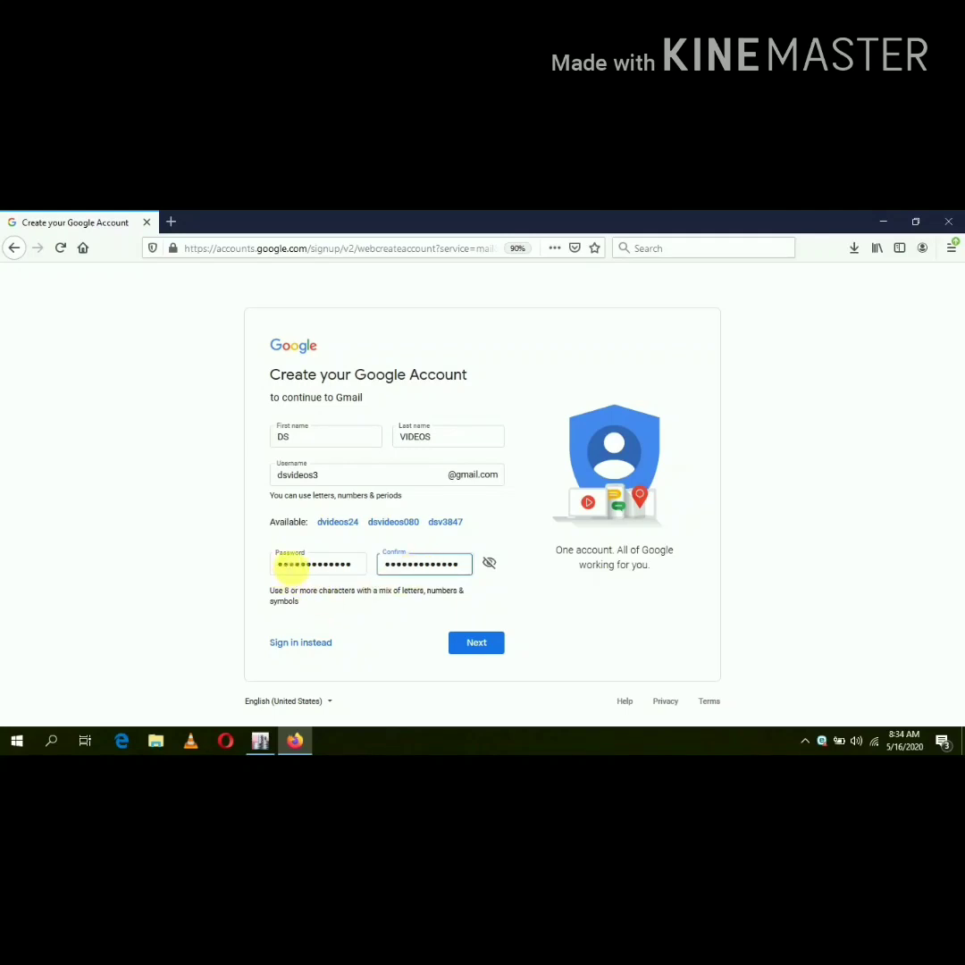
left_click(494, 653)
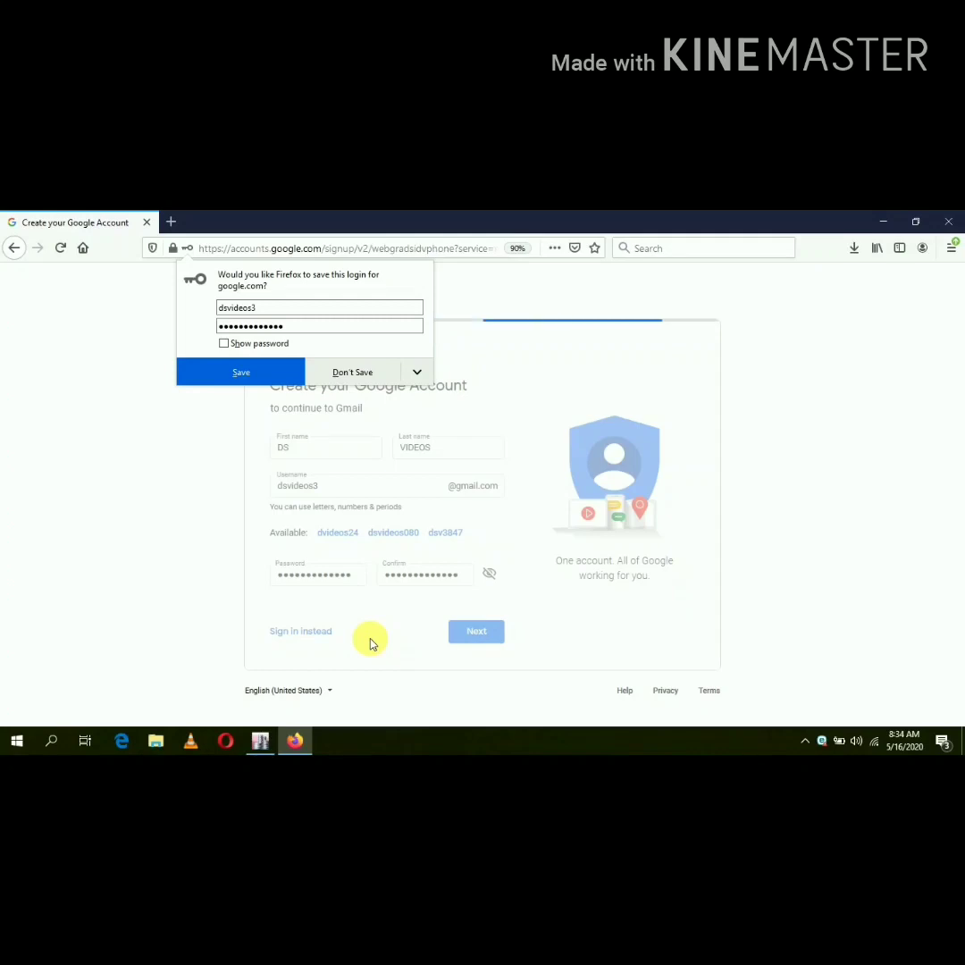
Save the login in Firefox, then verify the phone number with the texted six-digit code.
left_click(245, 371)
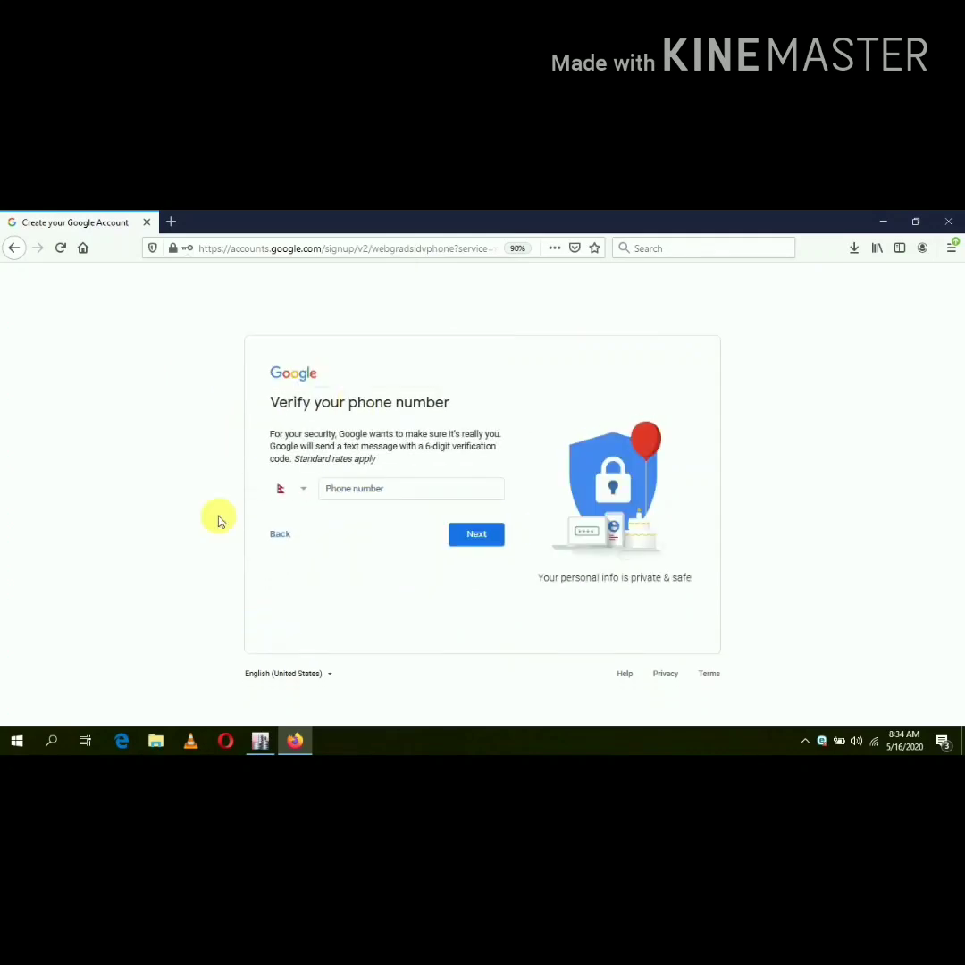
left_click(388, 493)
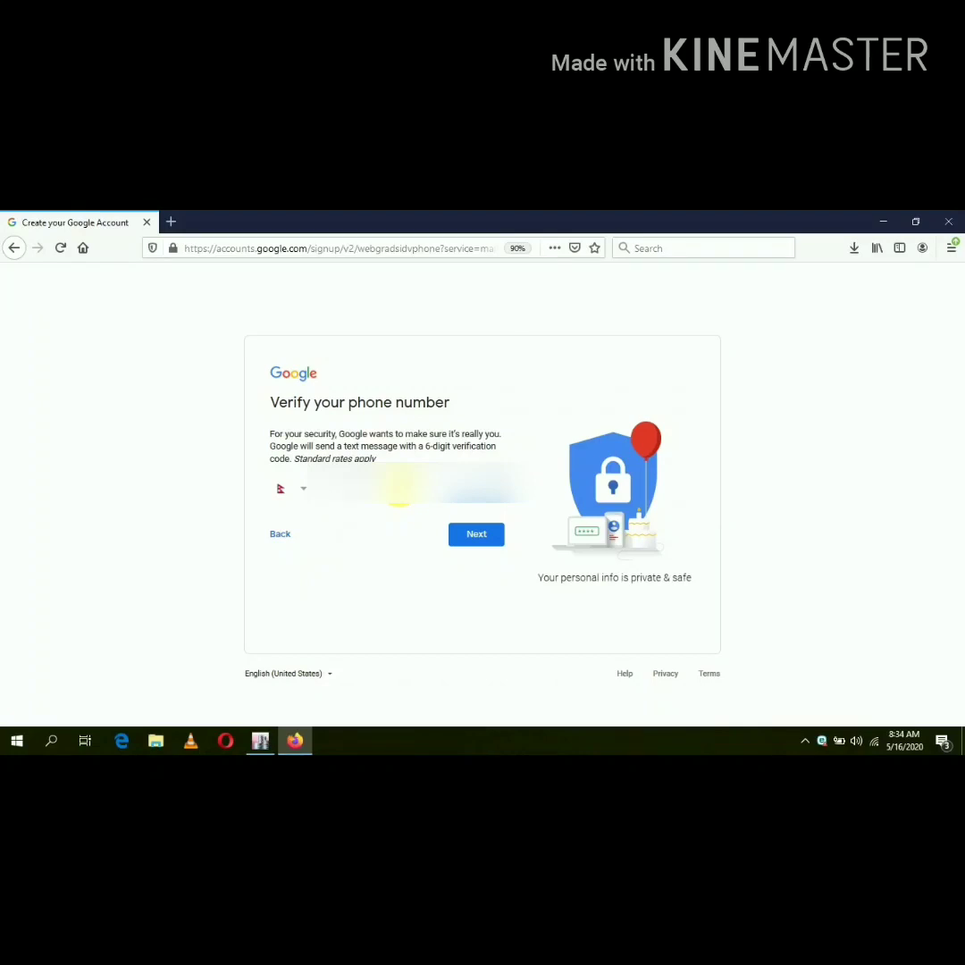
left_click(469, 540)
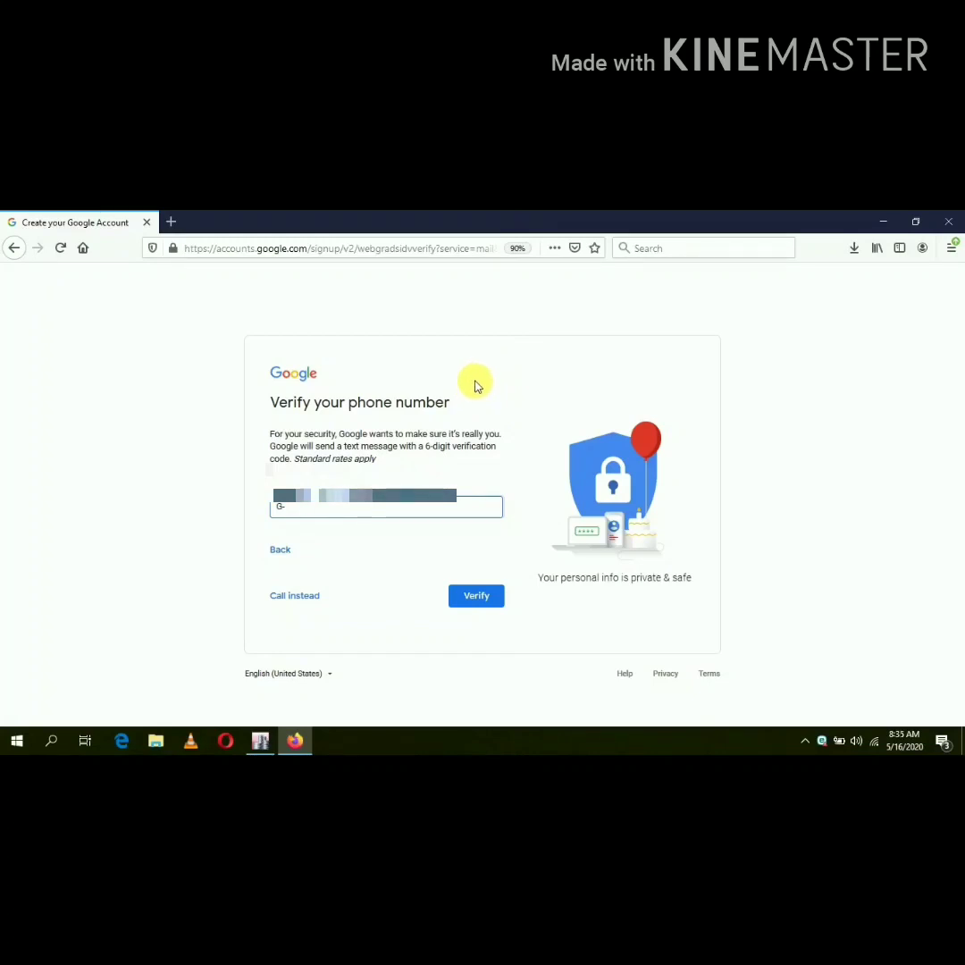
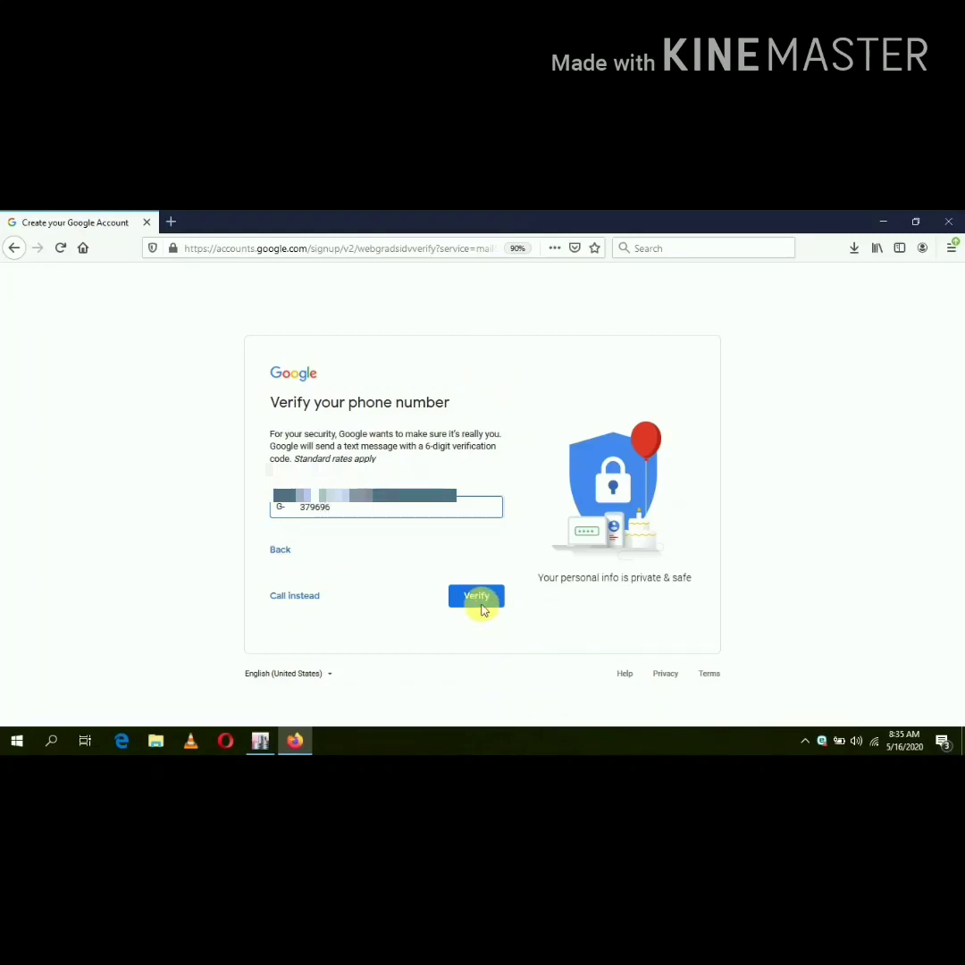
left_click(482, 606)
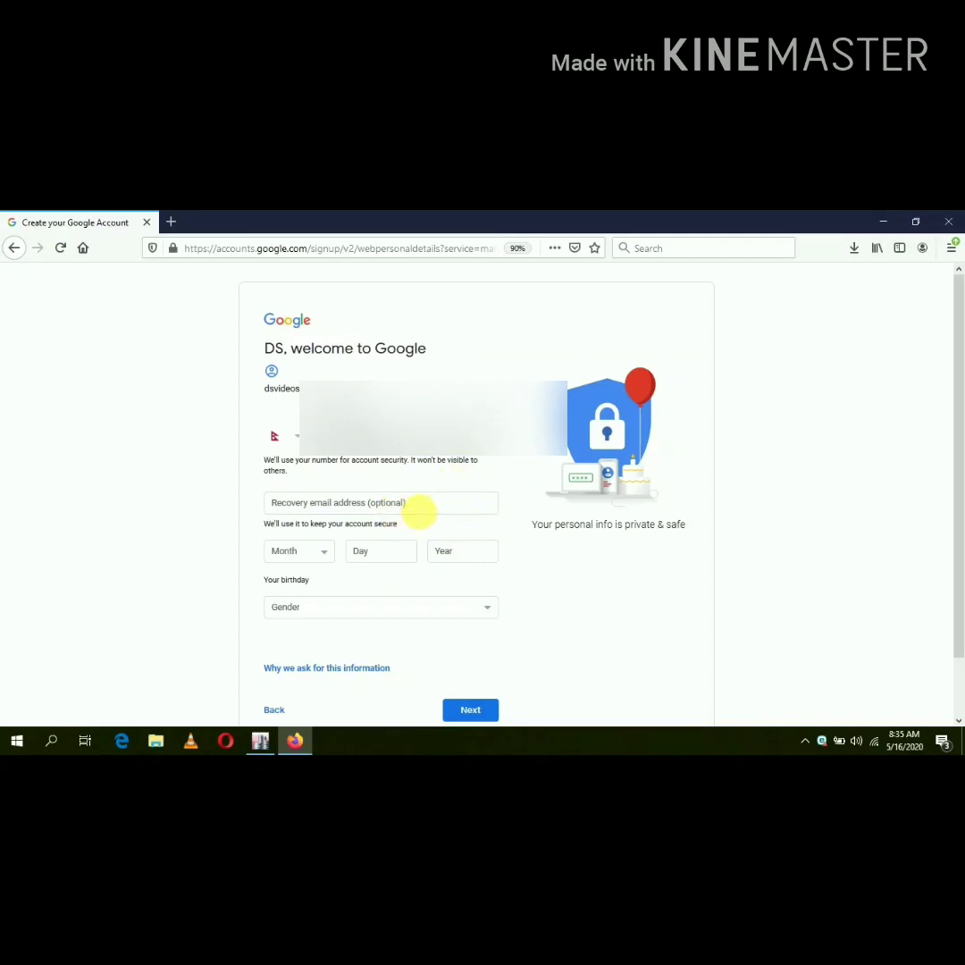
Enter the recovery email address.
left_click(418, 509)
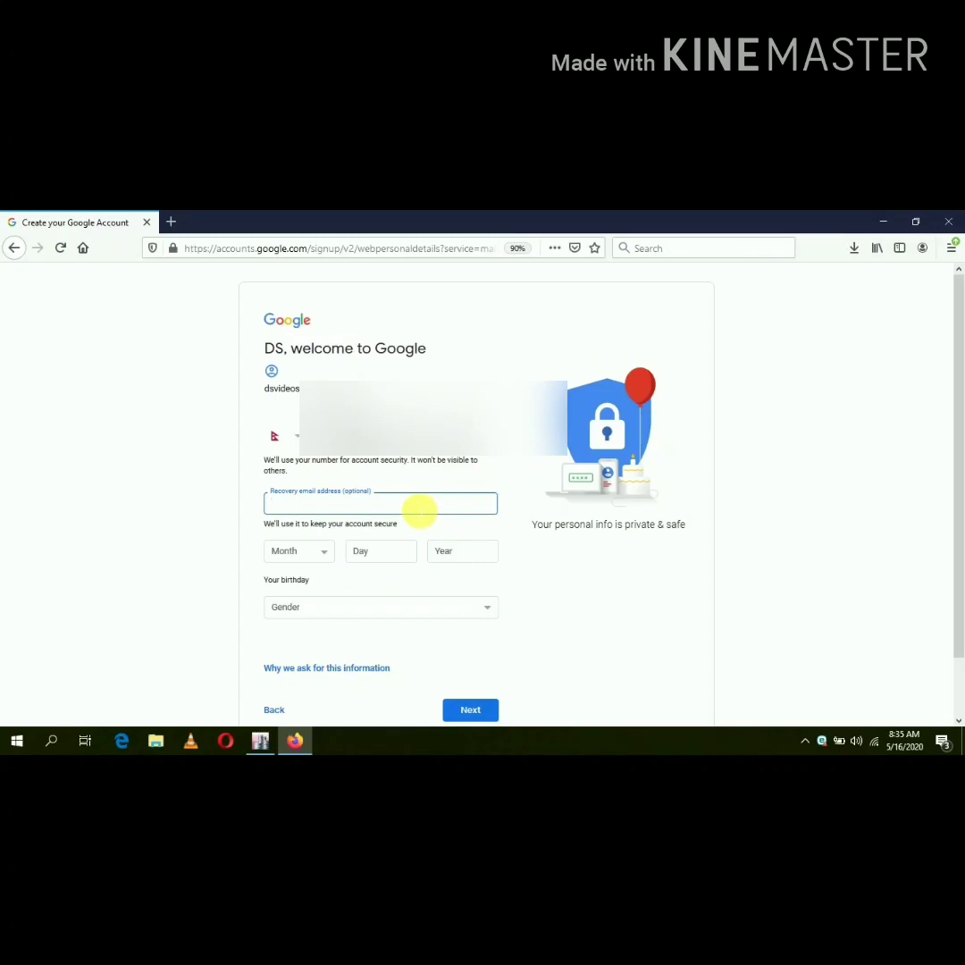
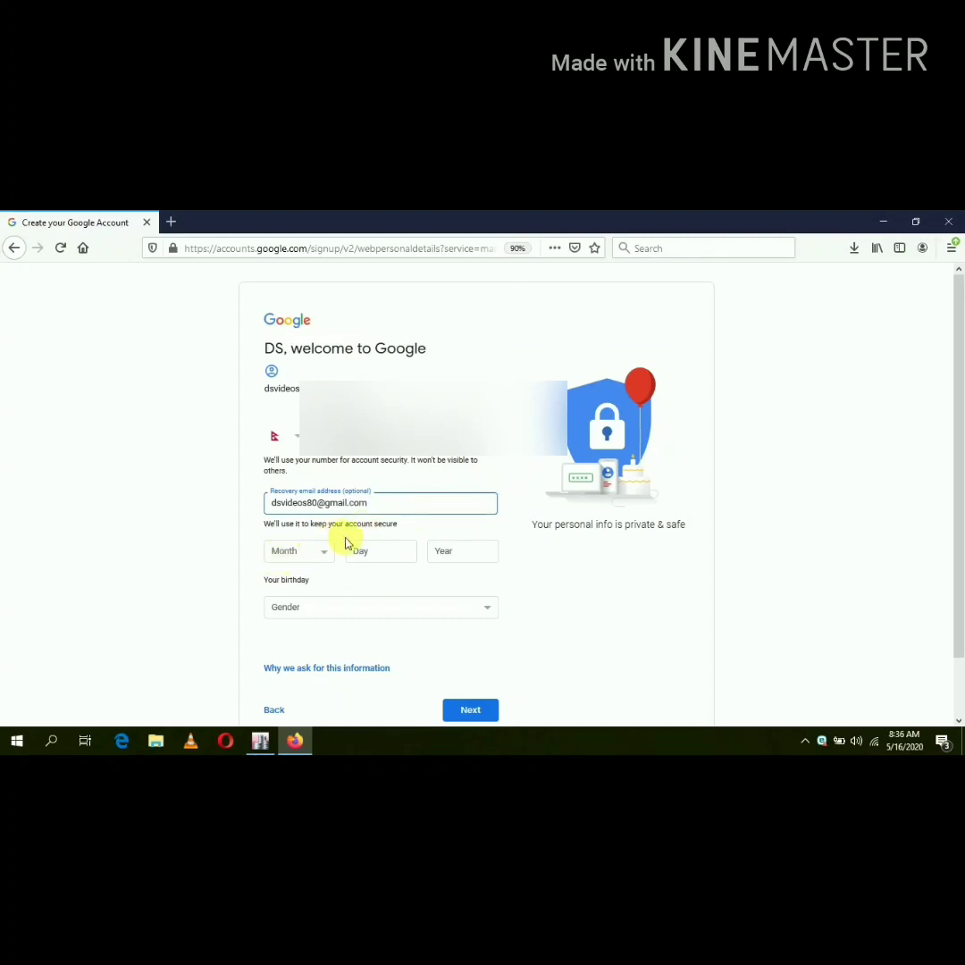
left_click(316, 557)
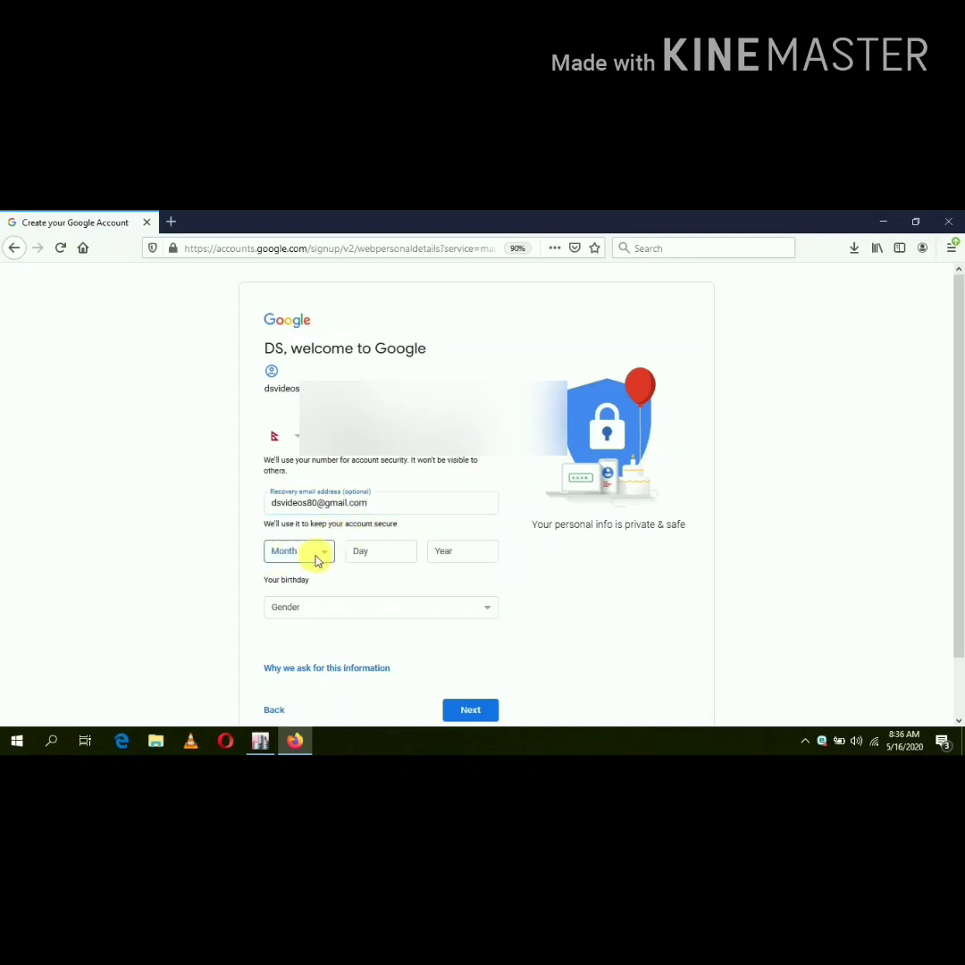
left_click(325, 556)
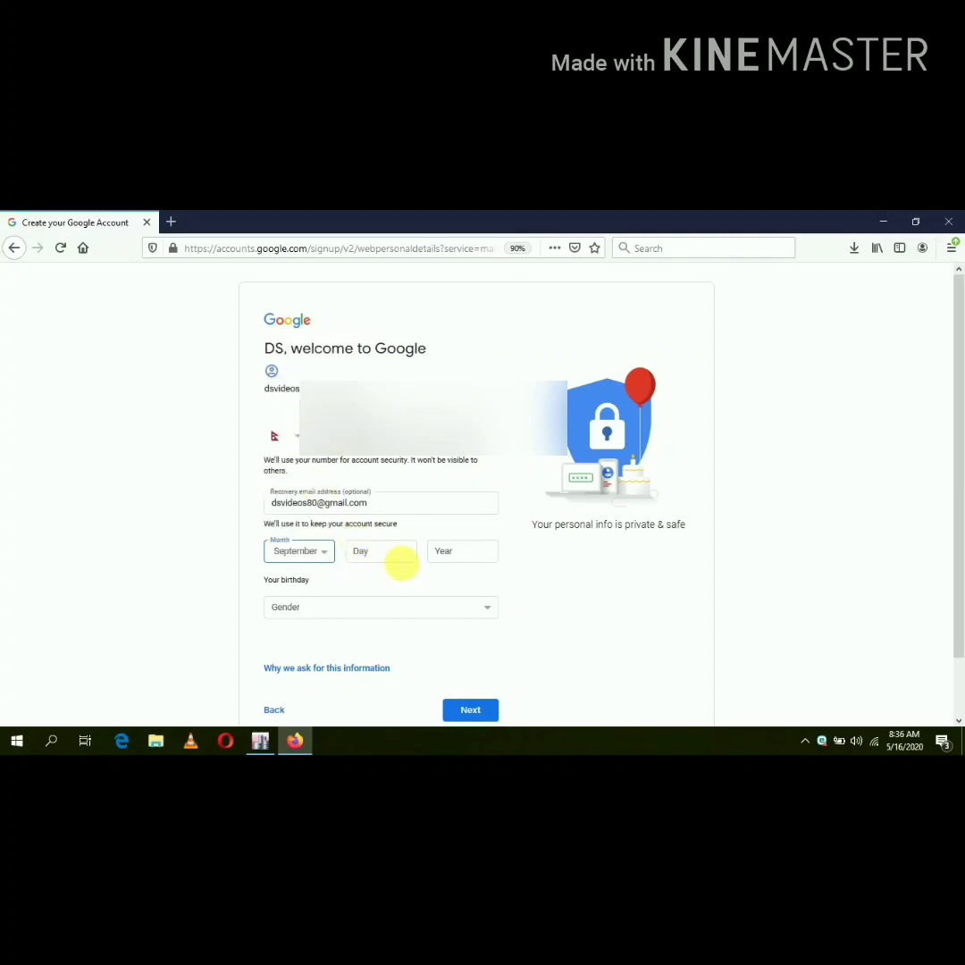
left_click(404, 554)
left_click(456, 558)
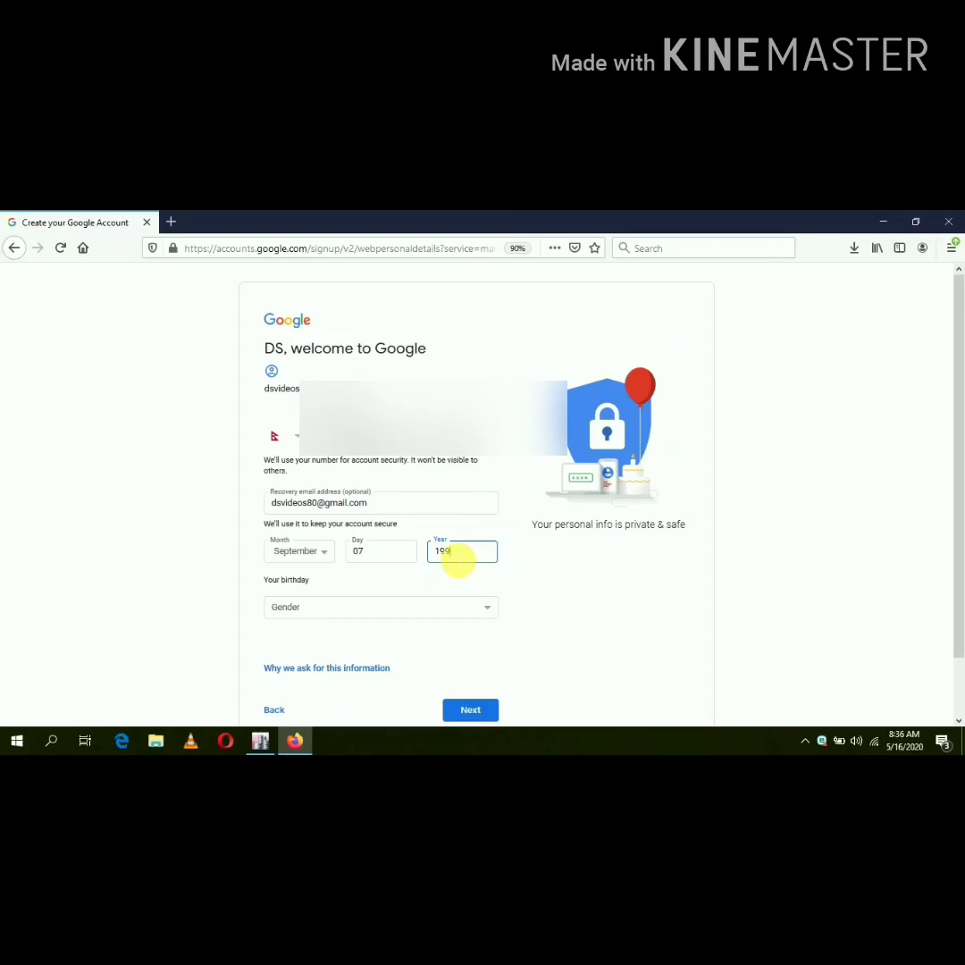
left_click(460, 609)
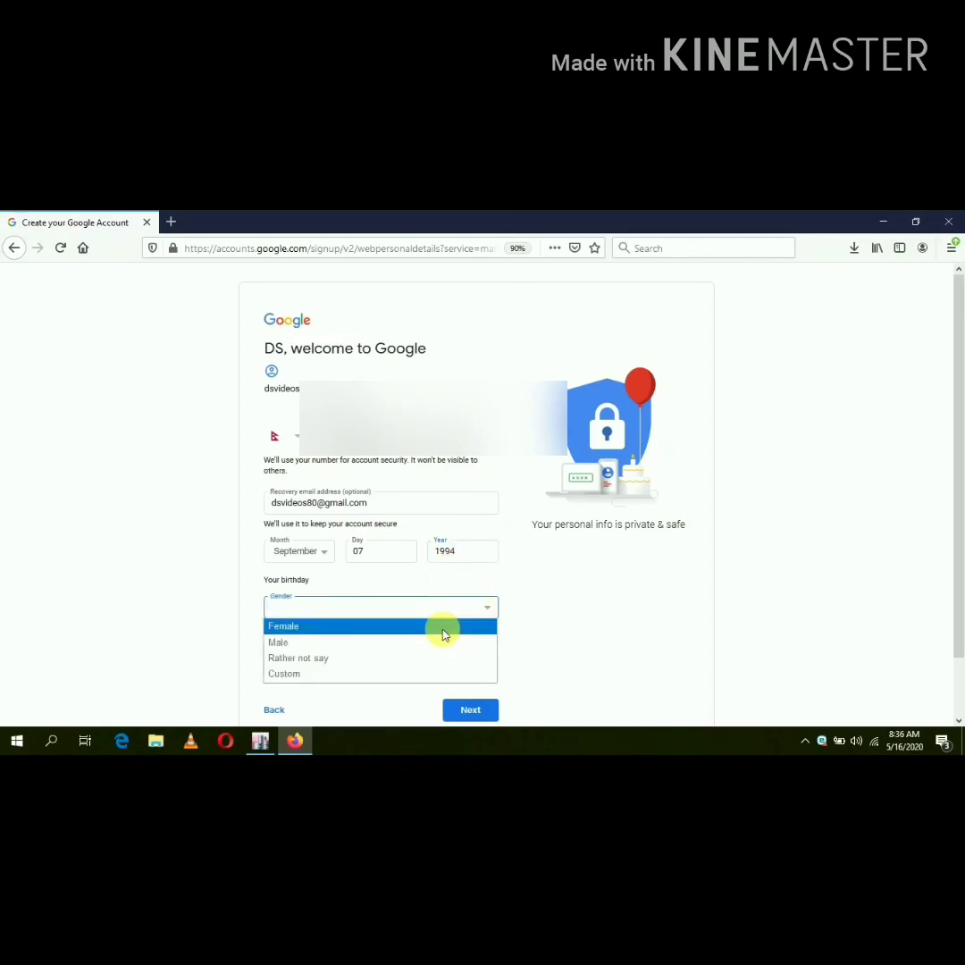
left_click(393, 646)
scroll(469, 580, "down", 1)
left_click(483, 644)
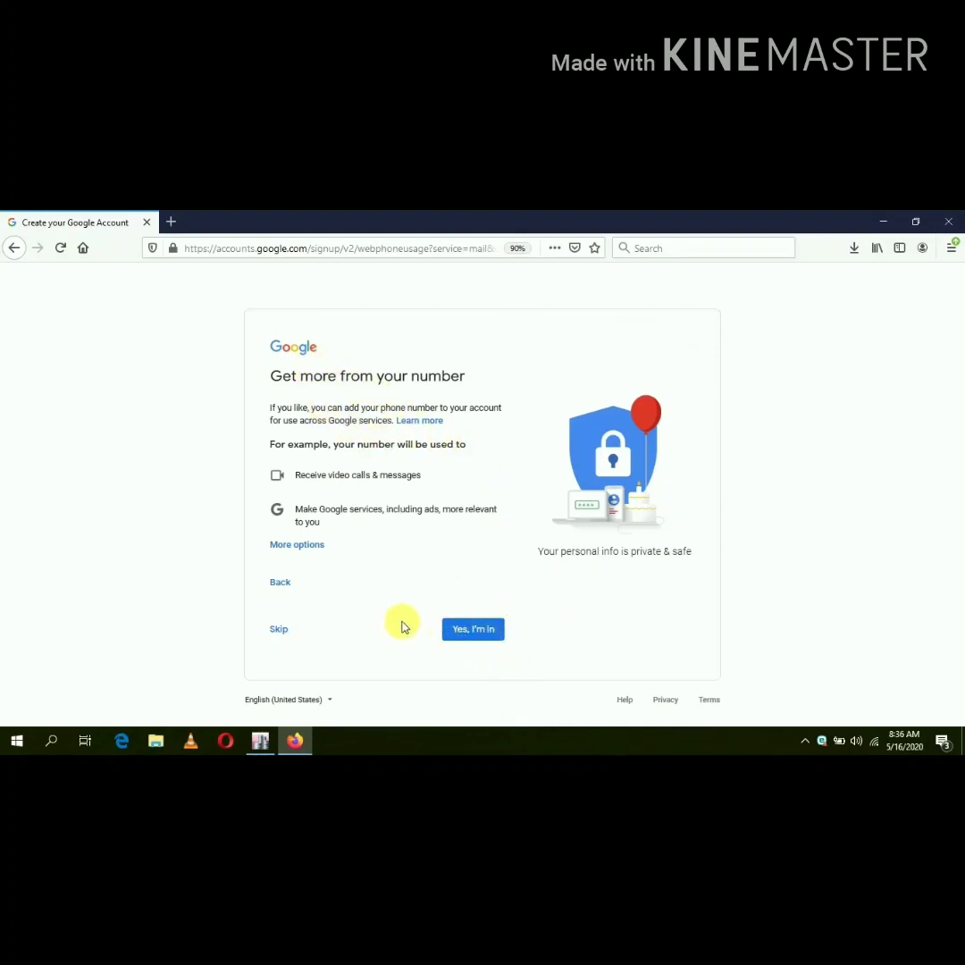
Opt in to using the number across Google services and accept the Privacy and Terms.
left_click(499, 631)
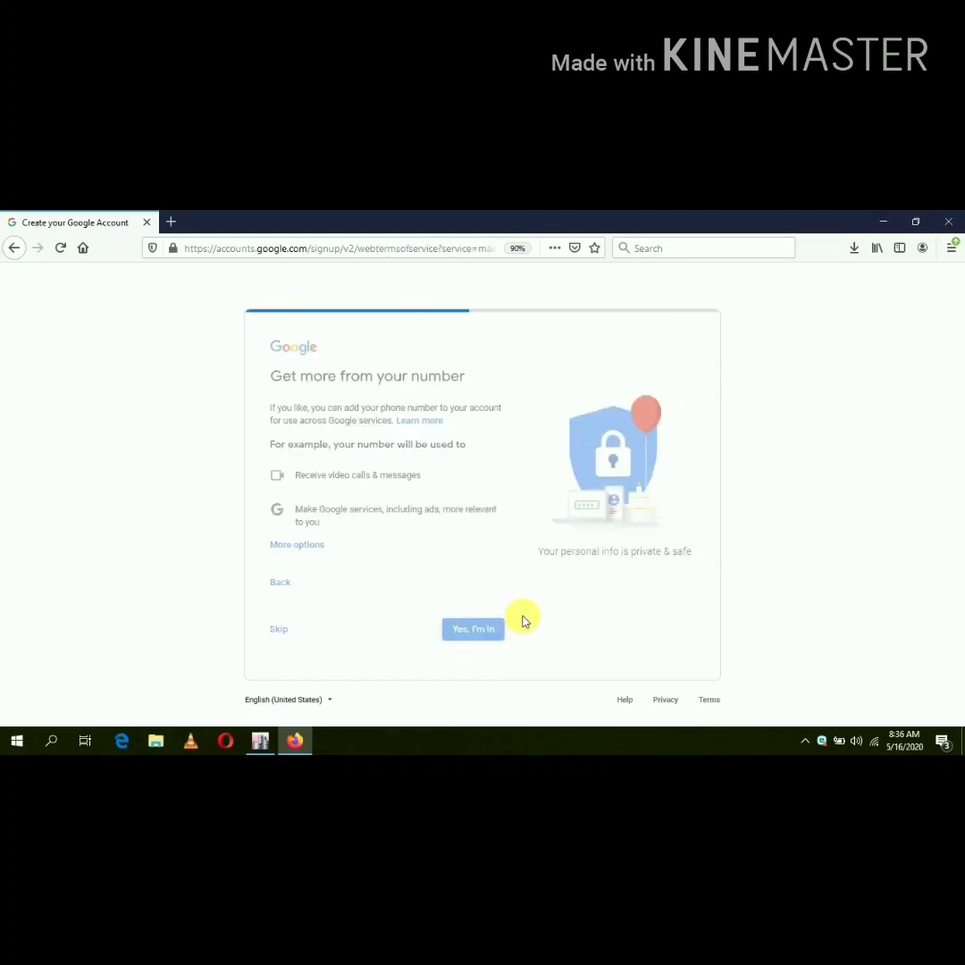
scroll(524, 619, "down", 10)
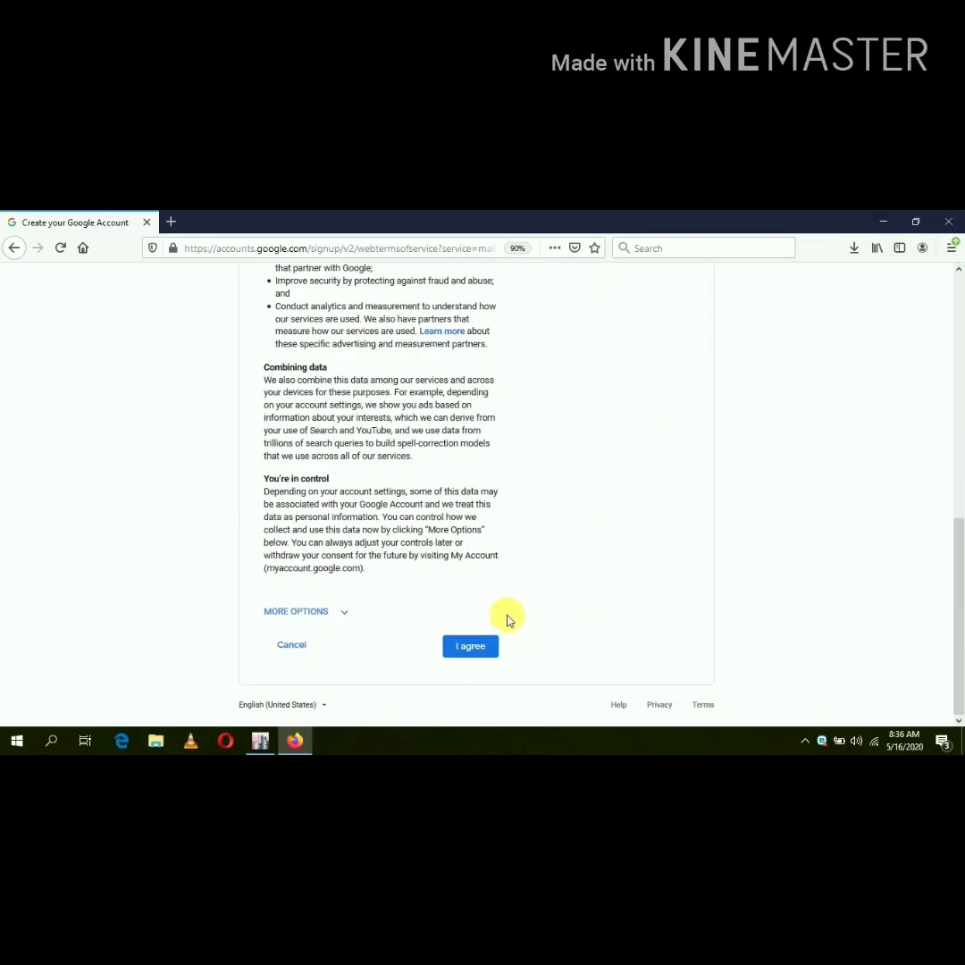
left_click(480, 648)
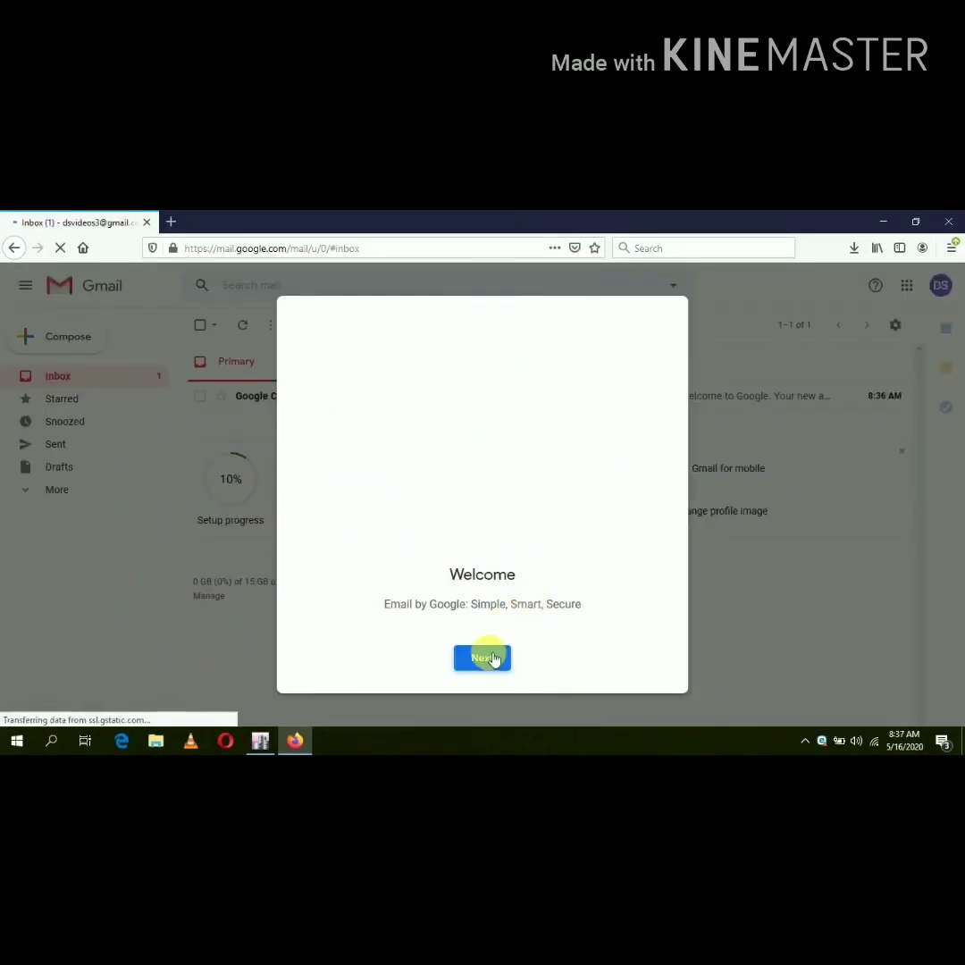
Get past the Gmail welcome, keeping the Default view, then select the current web address.
left_click(492, 658)
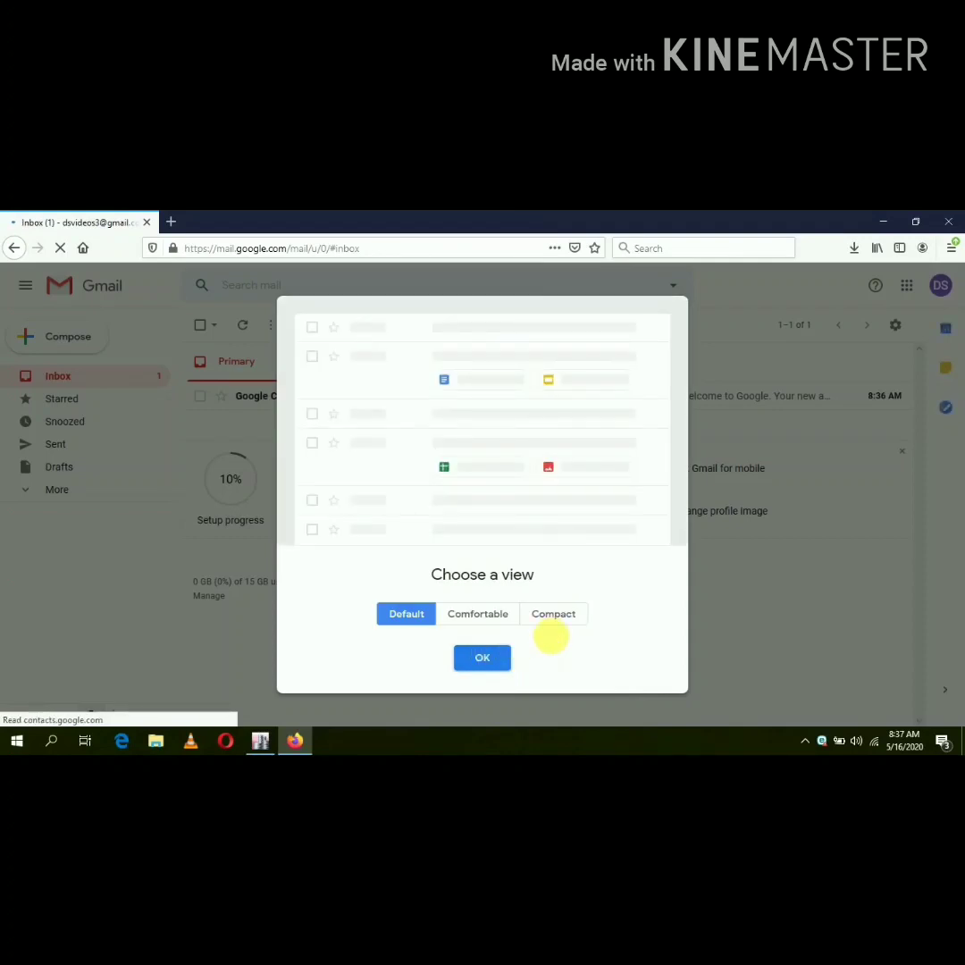
left_click(500, 660)
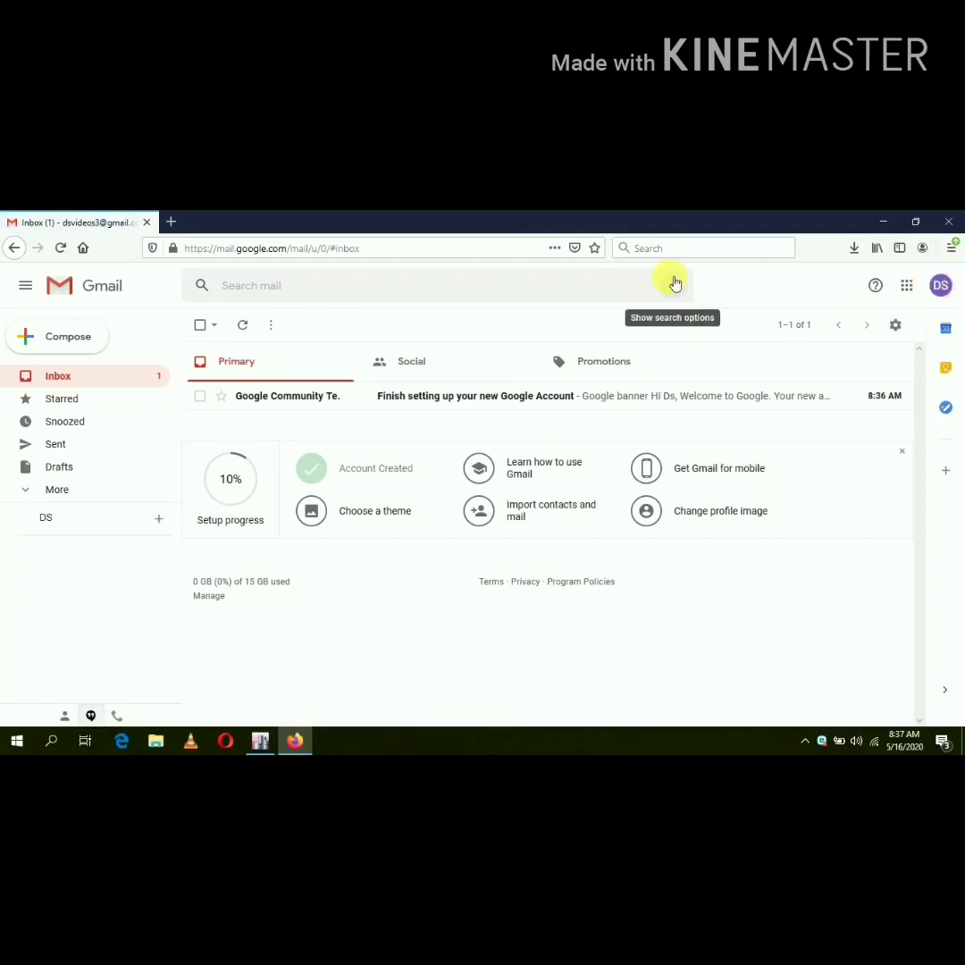
left_click(487, 250)
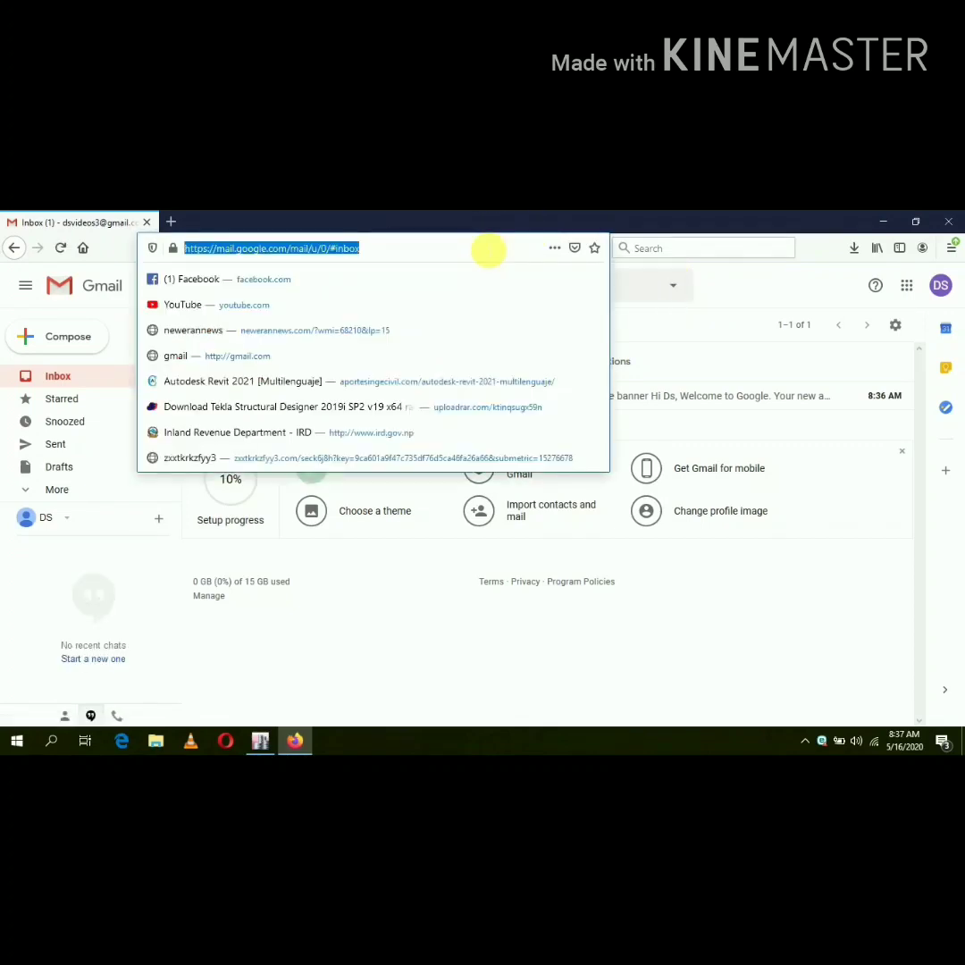
Replace the address with youtube.com and load the YouTube home page.
key("BackSpace")
type("you")
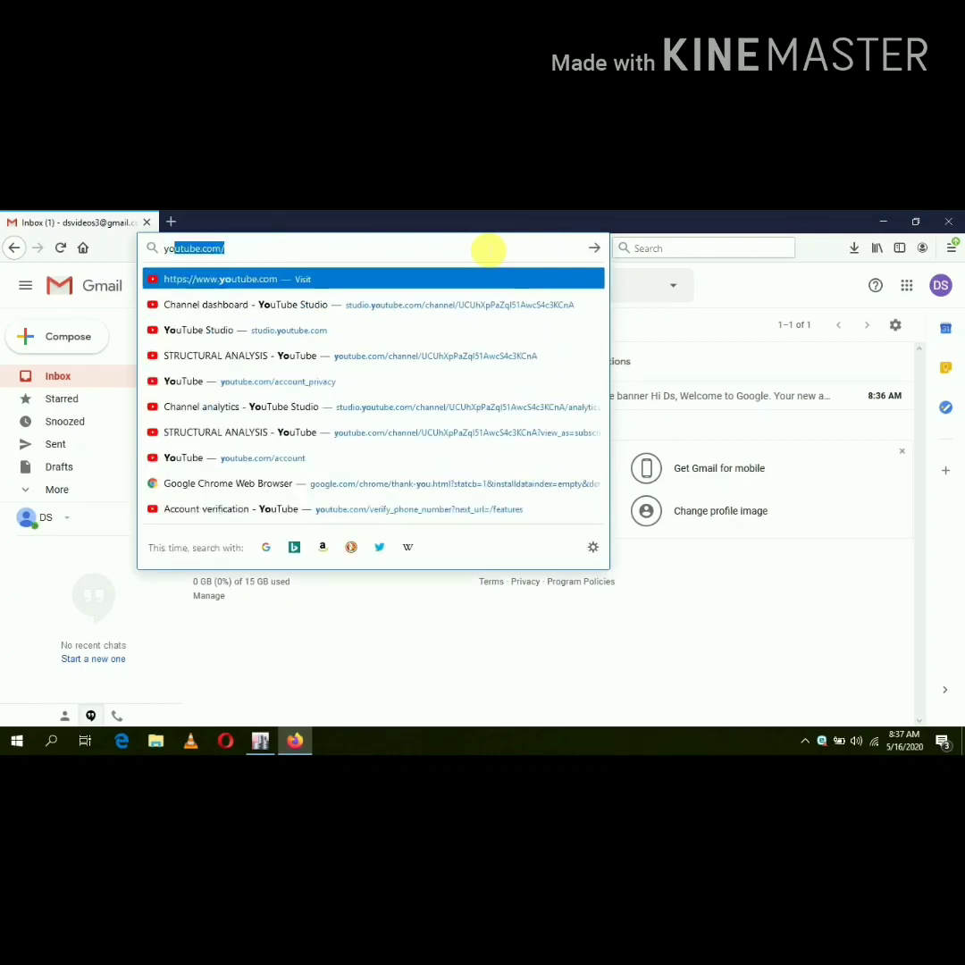
type("tube")
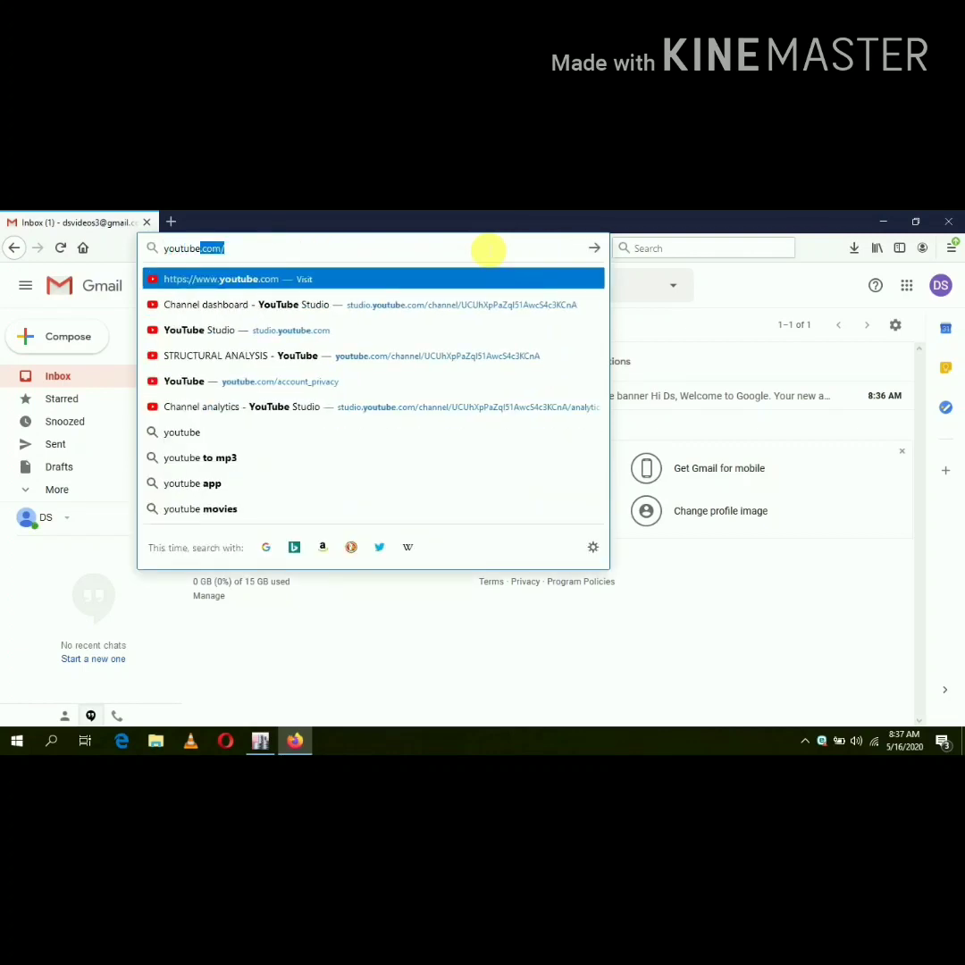
type(".co")
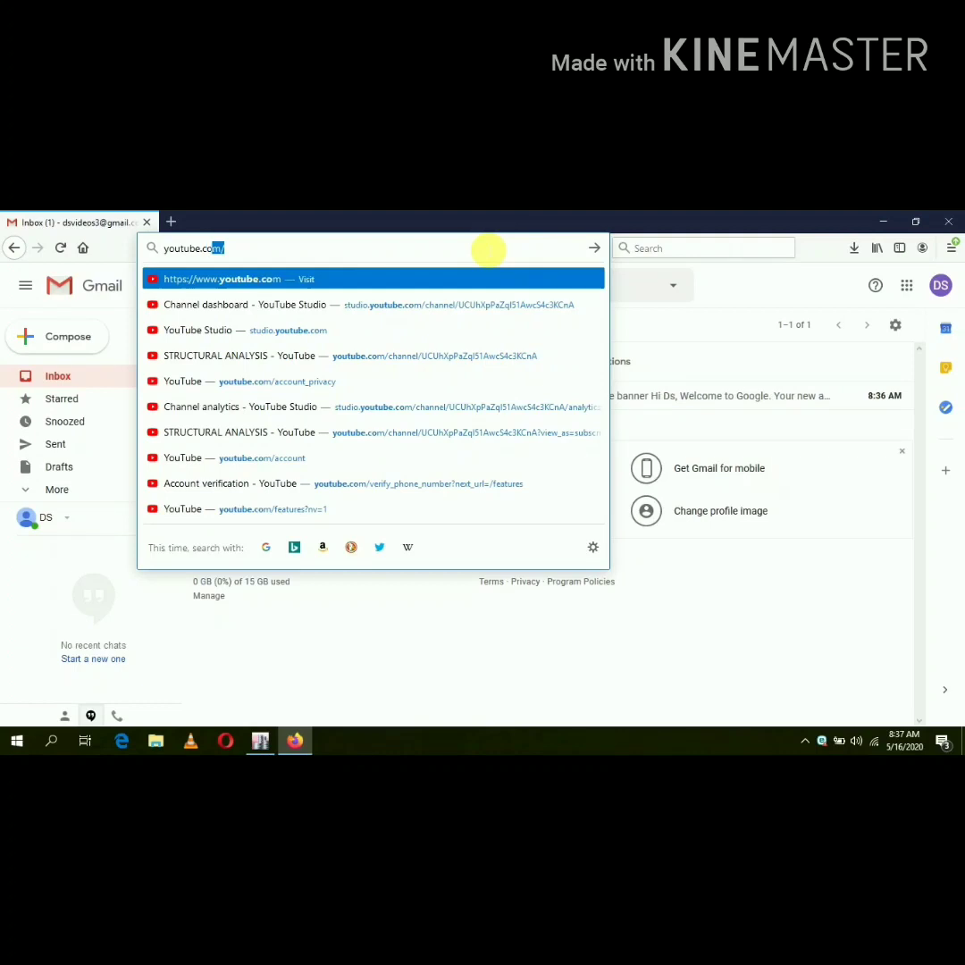
type("m")
key("Return")
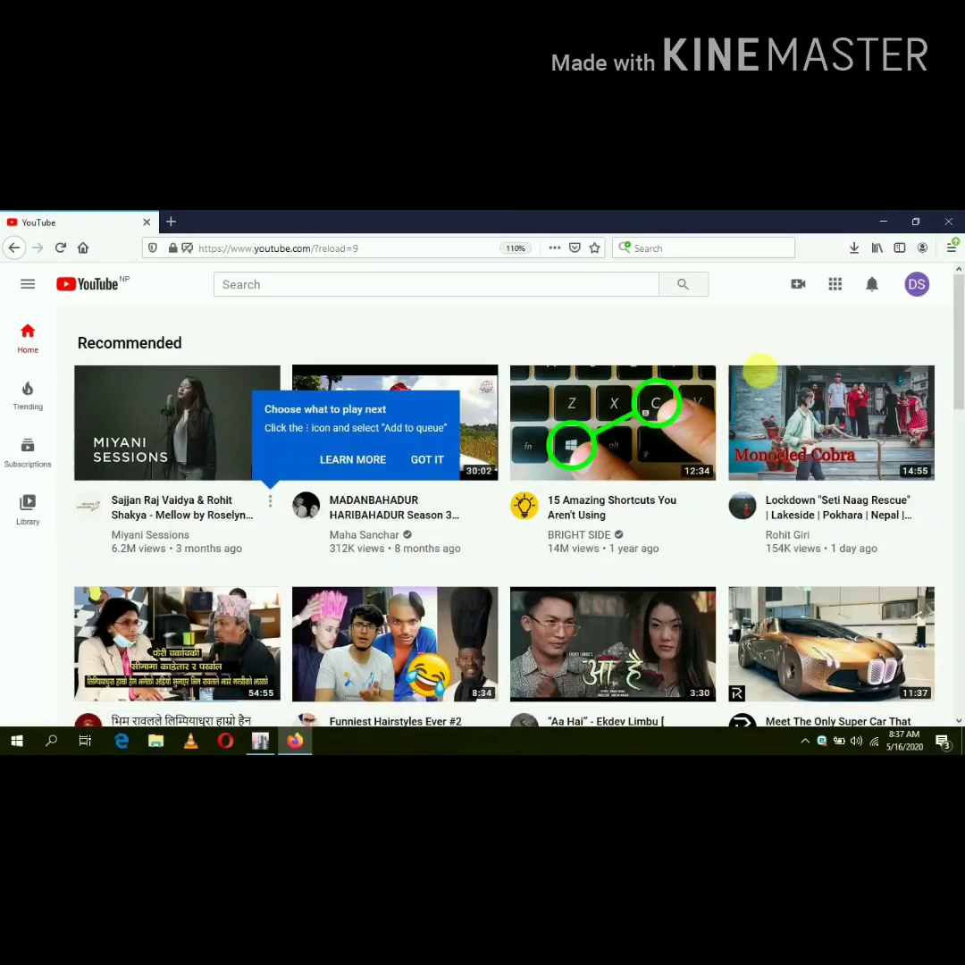
From the account menu, begin creating a channel and choose a custom name.
left_click(918, 288)
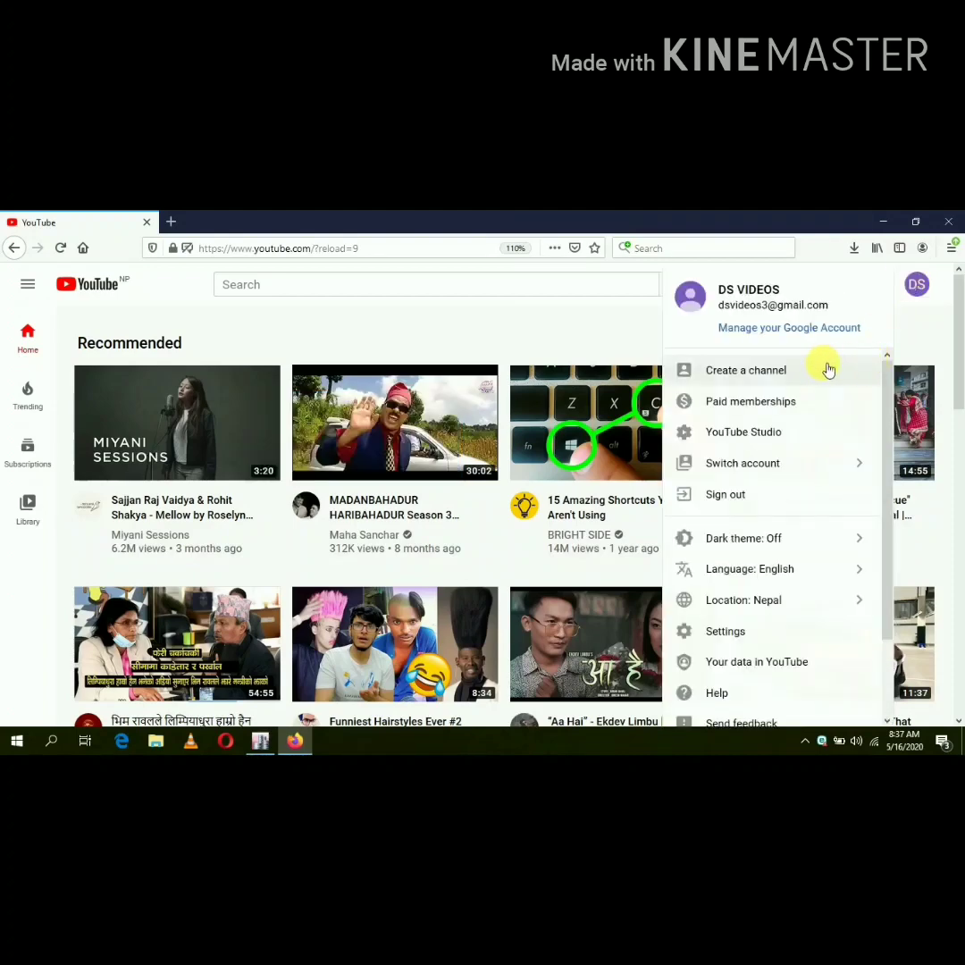
left_click(801, 382)
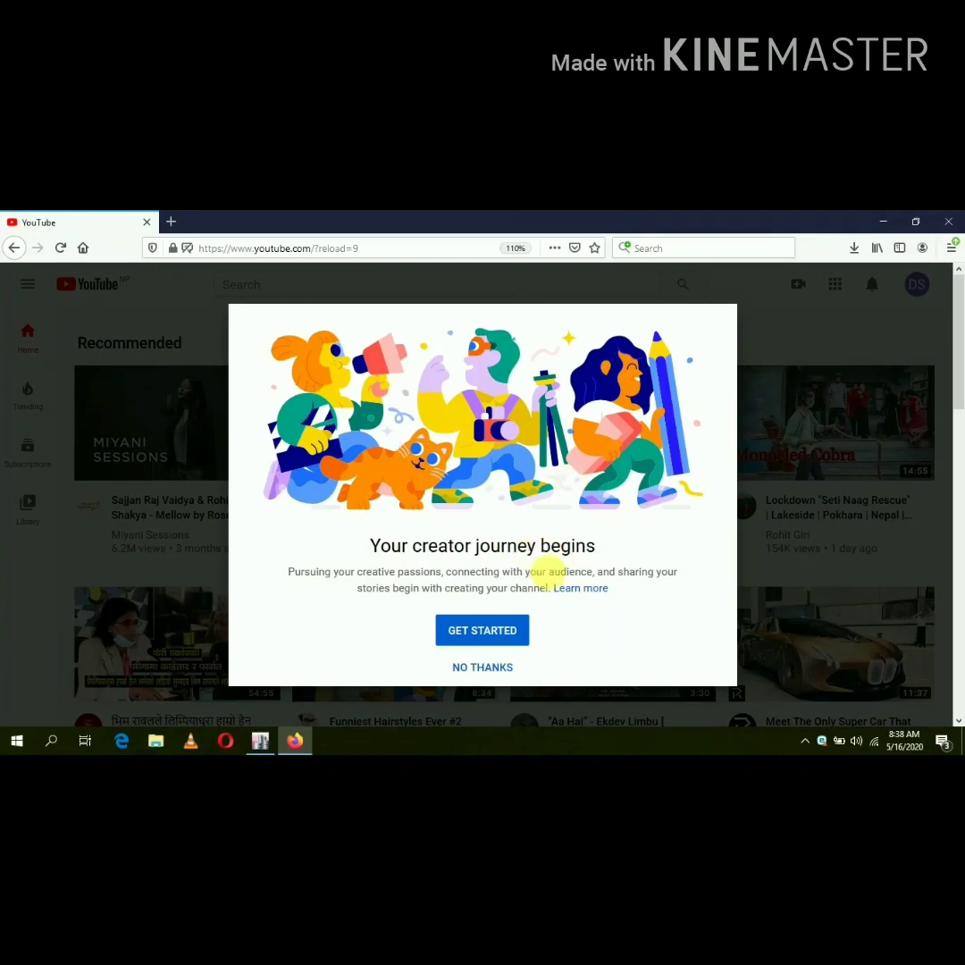
left_click(483, 632)
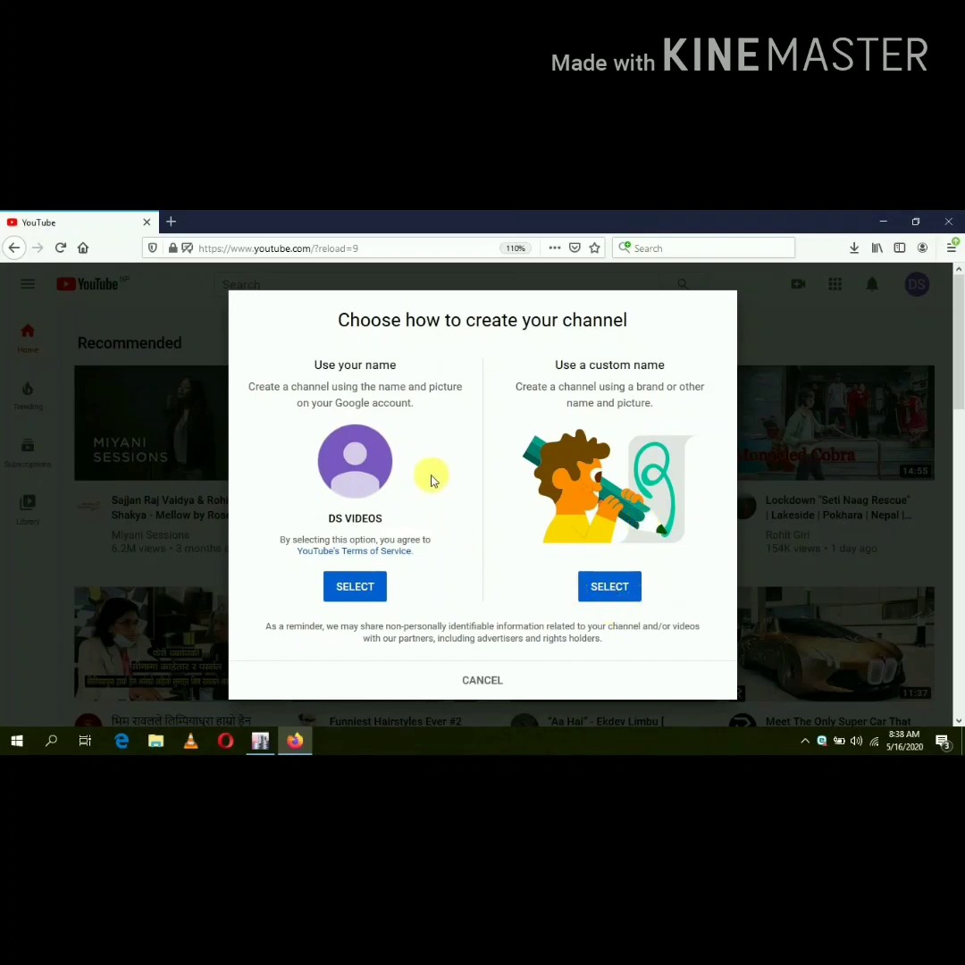
left_click(624, 593)
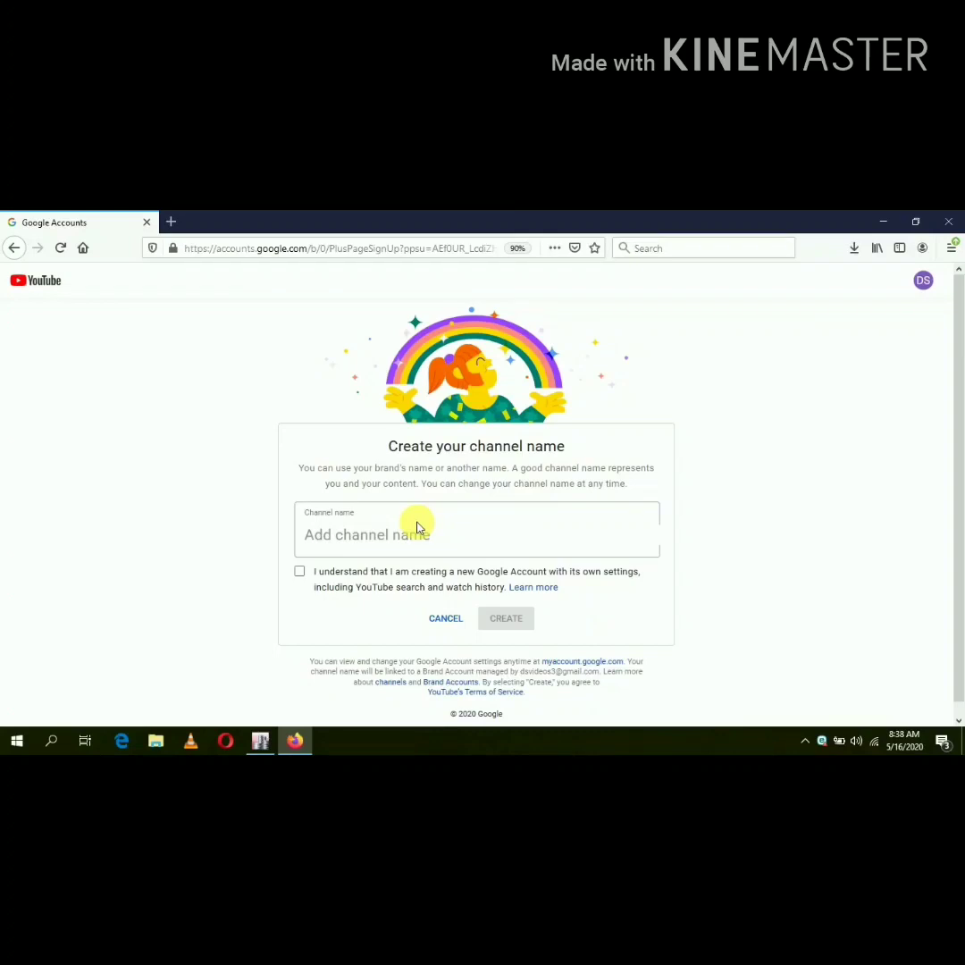
Name the channel 'DS VIDEOS', acknowledge the new Google Account, and create it.
left_click(417, 534)
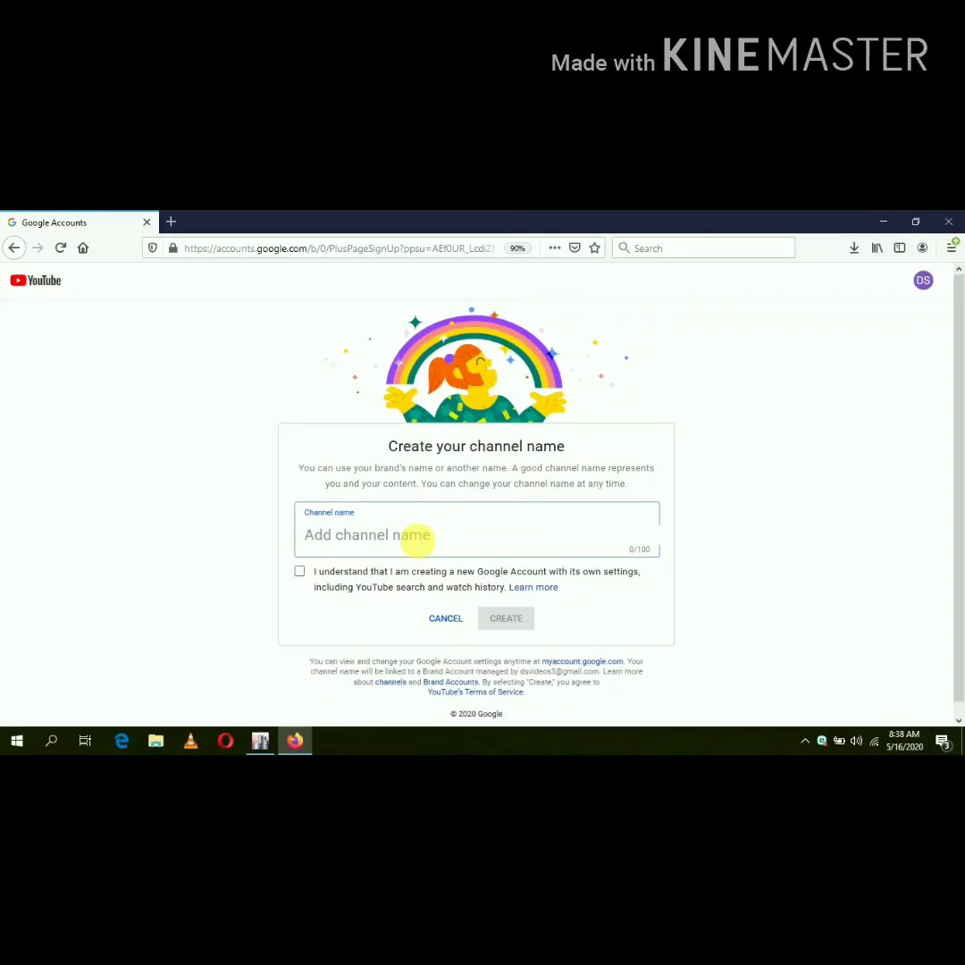
type("DS VIDEOS")
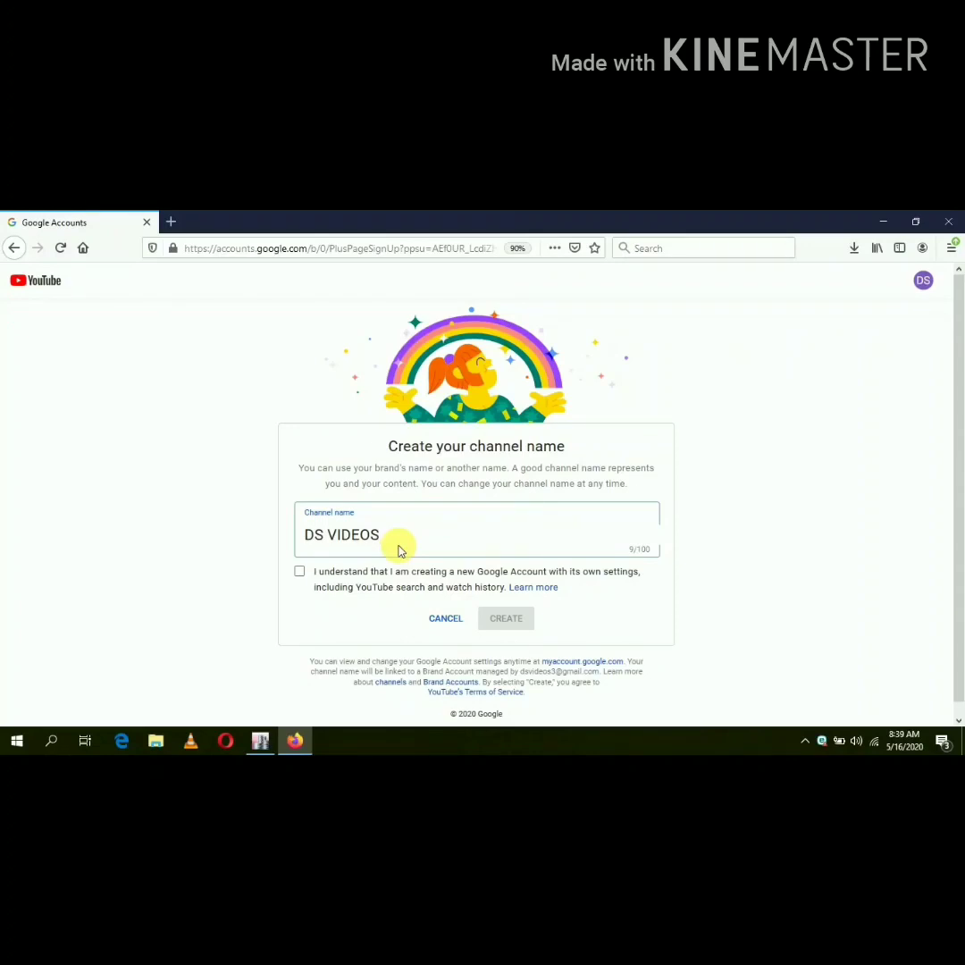
left_click(303, 577)
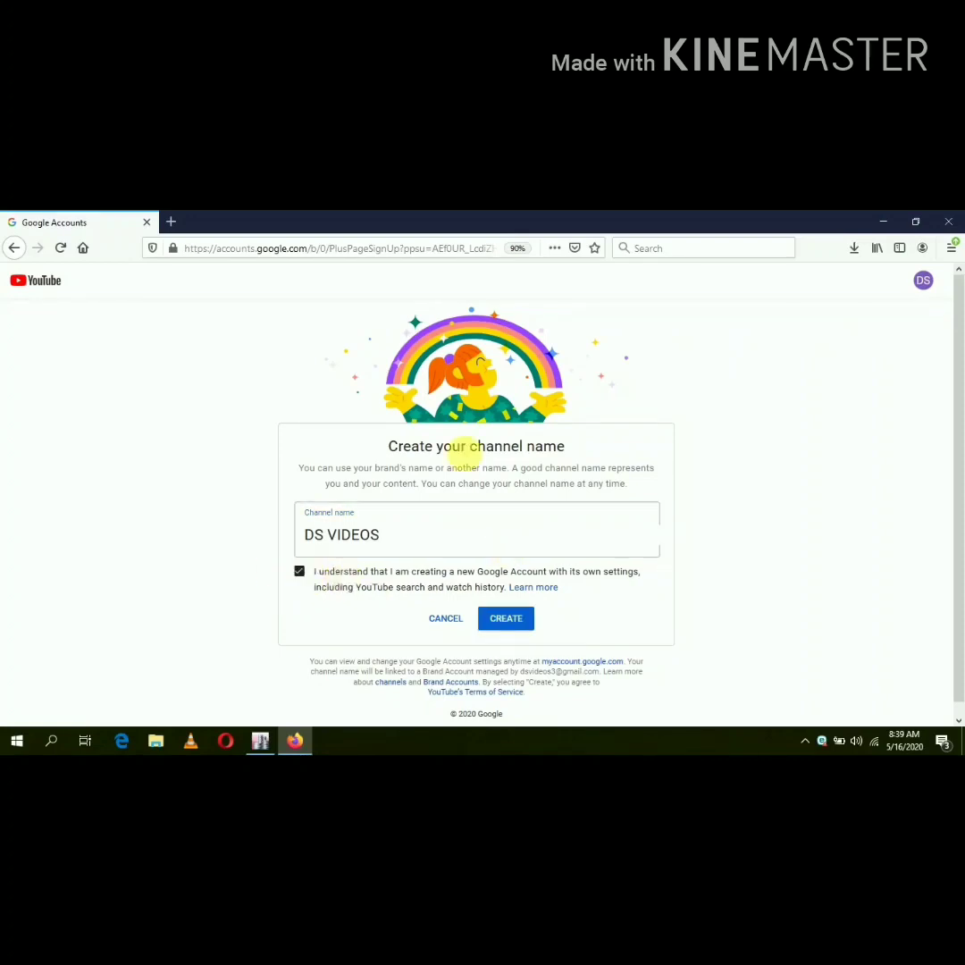
left_click(527, 630)
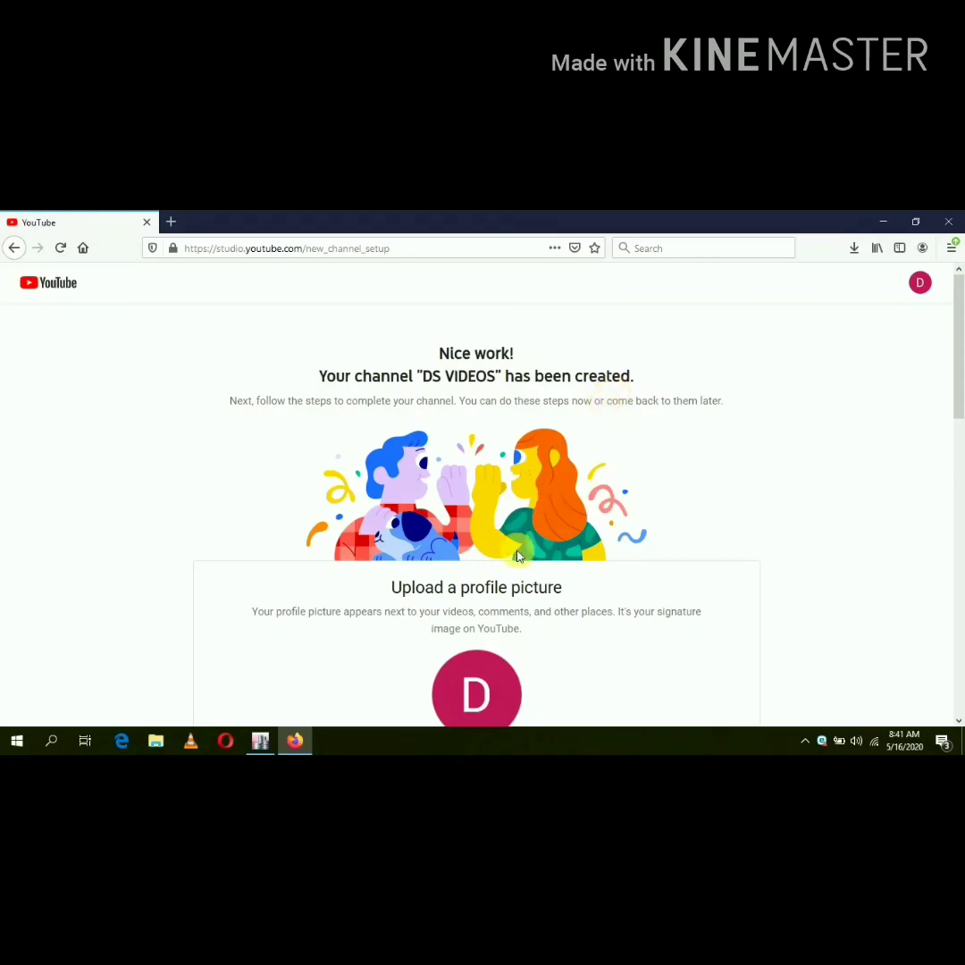
scroll(603, 402, "down", 3)
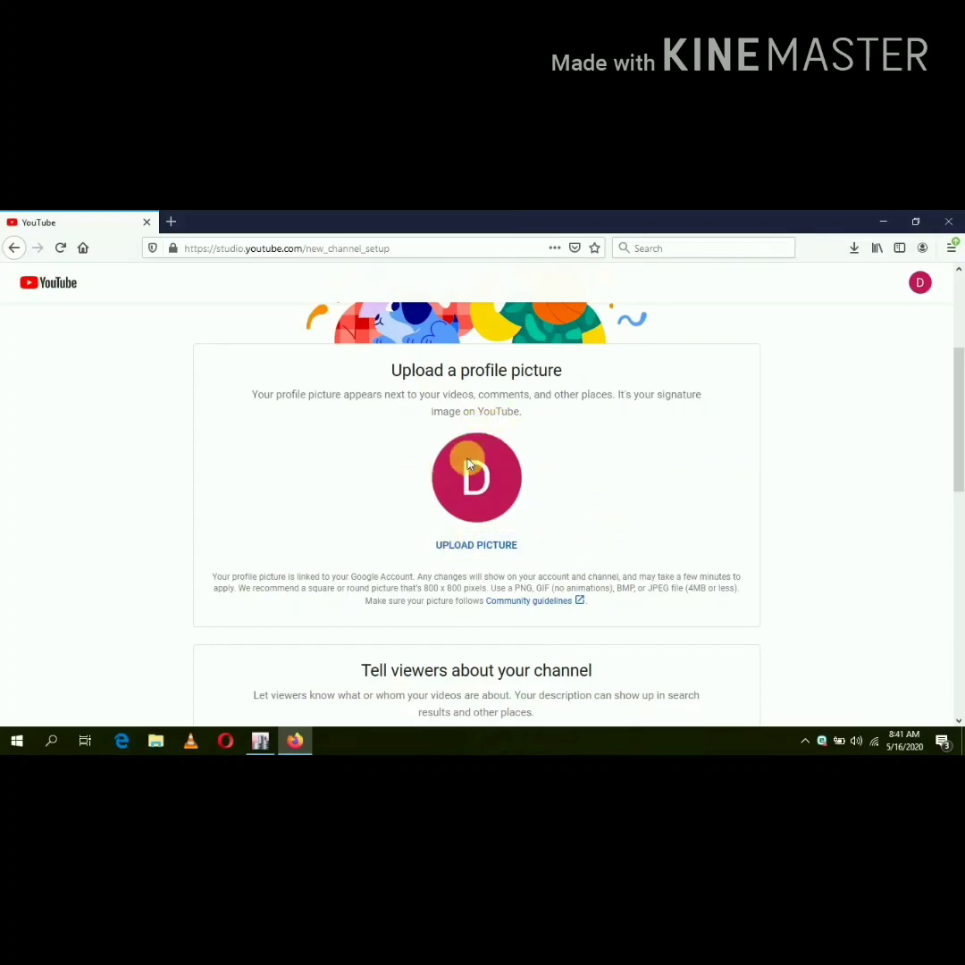
left_click(451, 517)
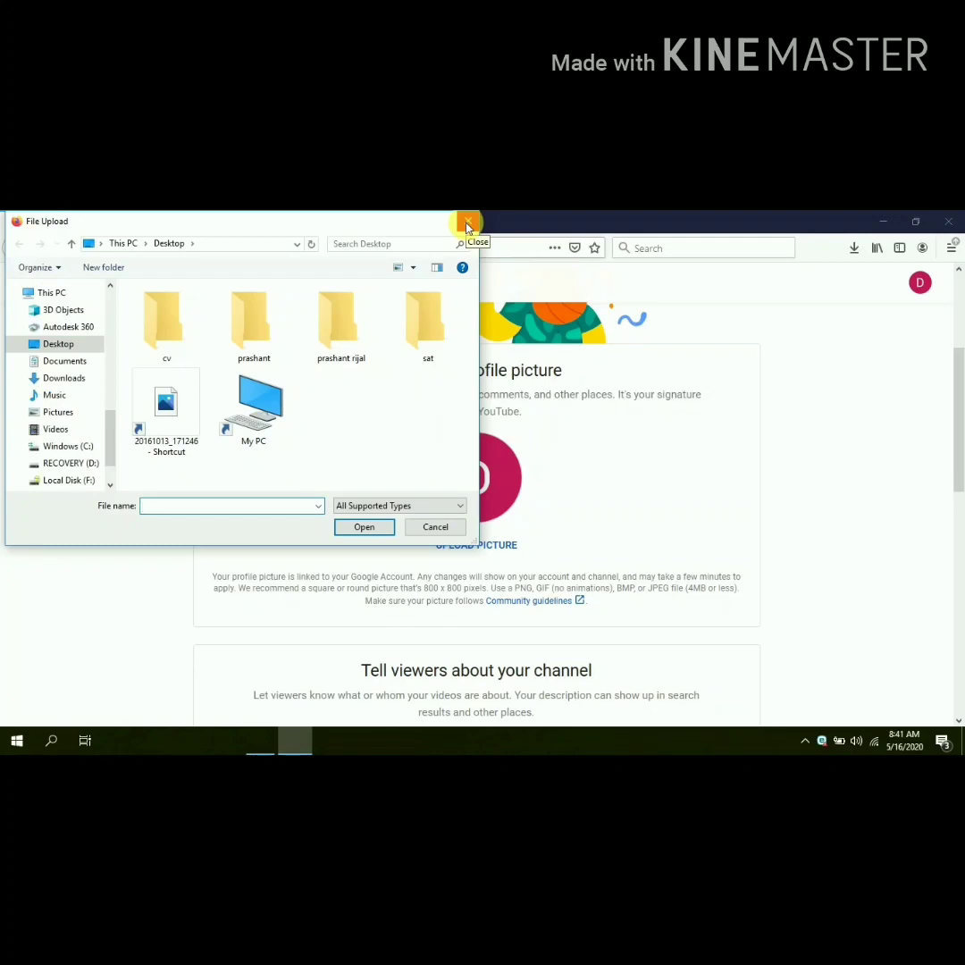
left_click(467, 224)
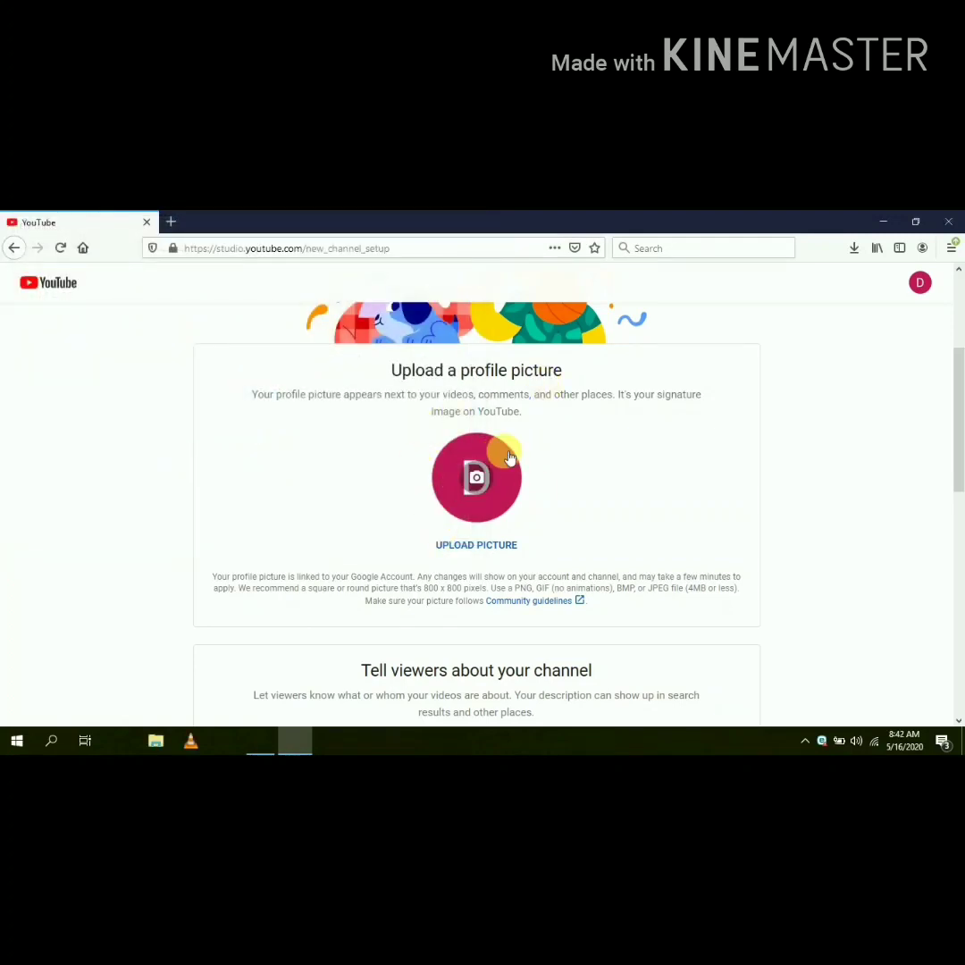
scroll(508, 455, "down", 2)
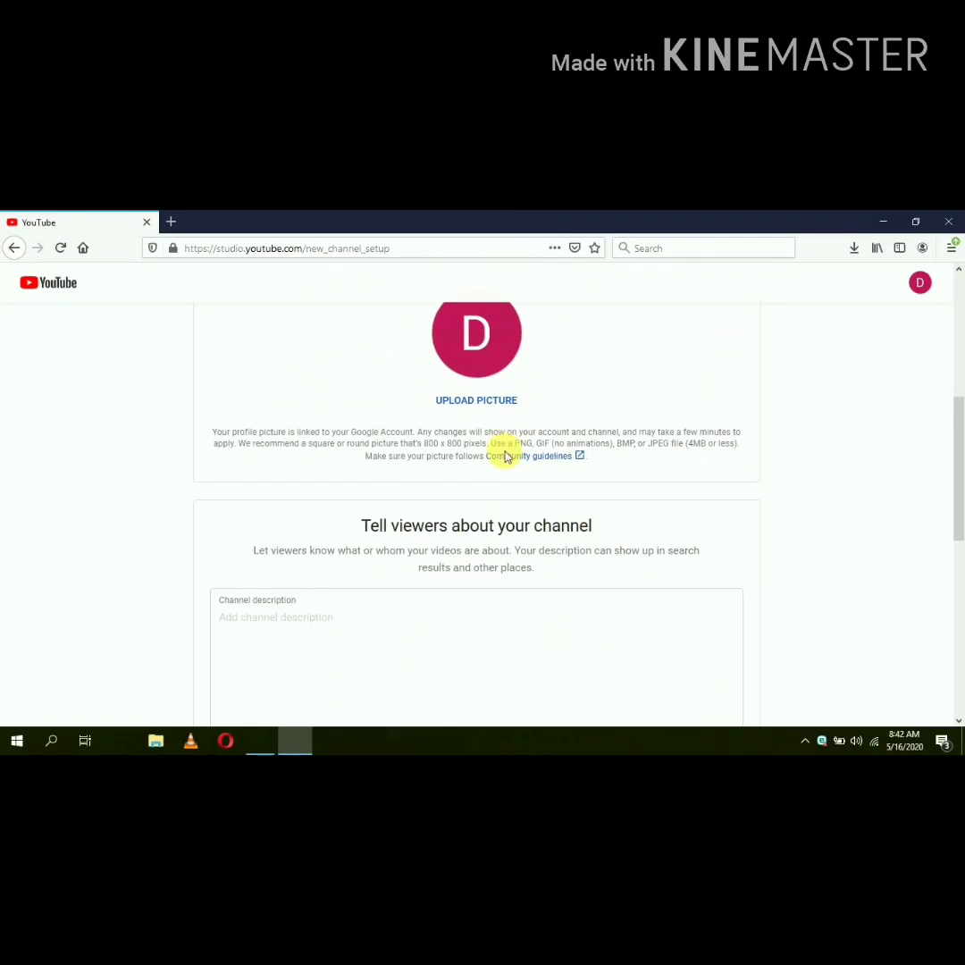
scroll(505, 455, "down", 4)
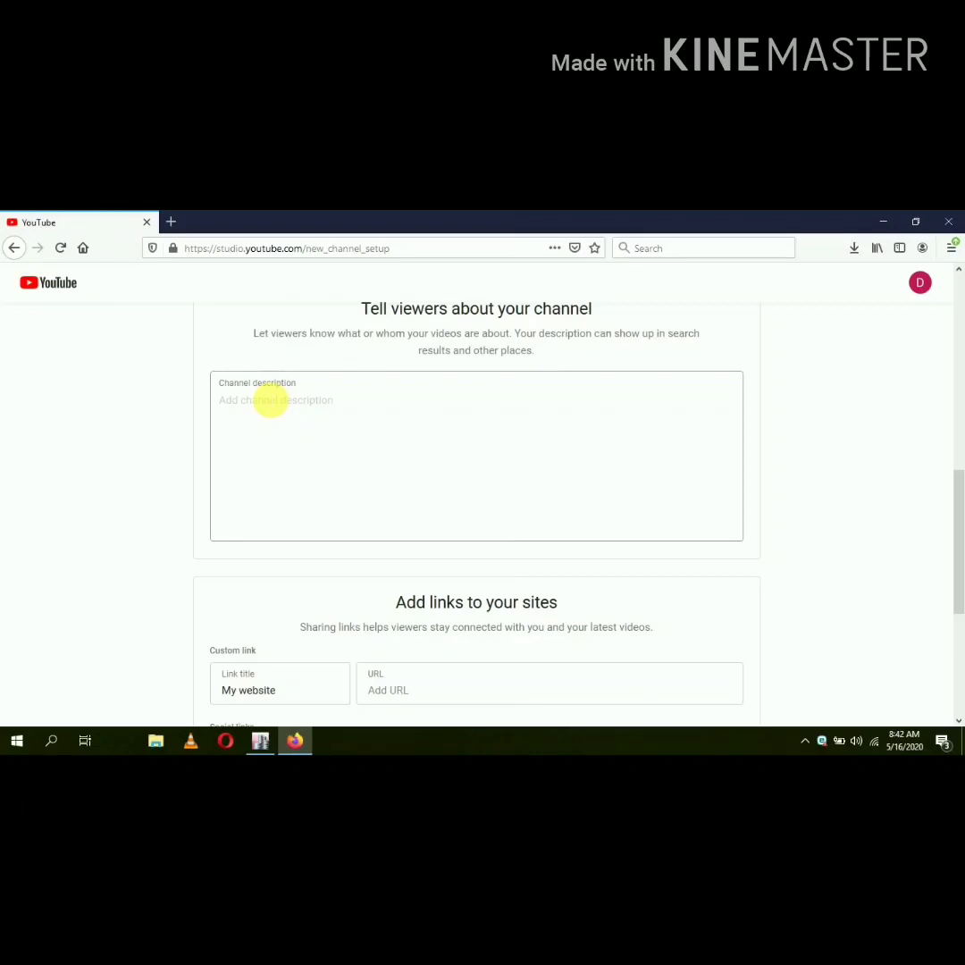
Enter 'creative videos' as the DS VIDEOS channel description and save the channel setup.
left_click(271, 401)
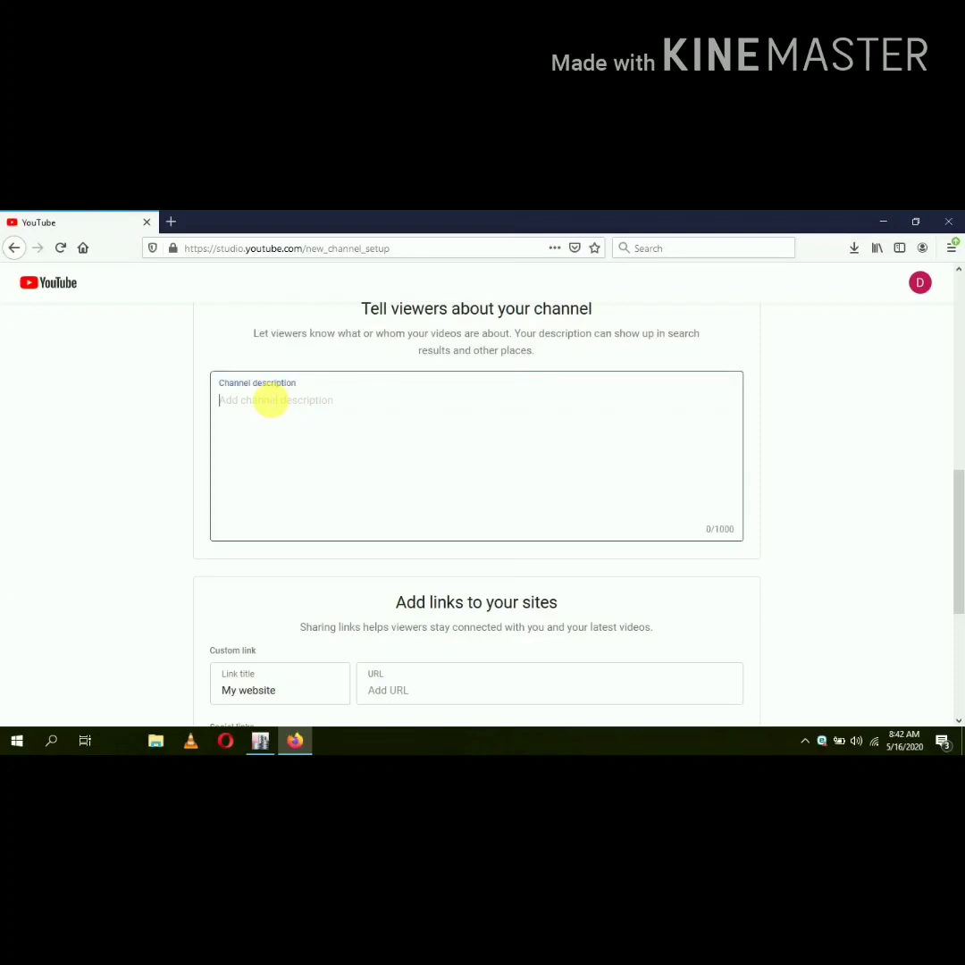
type("creative")
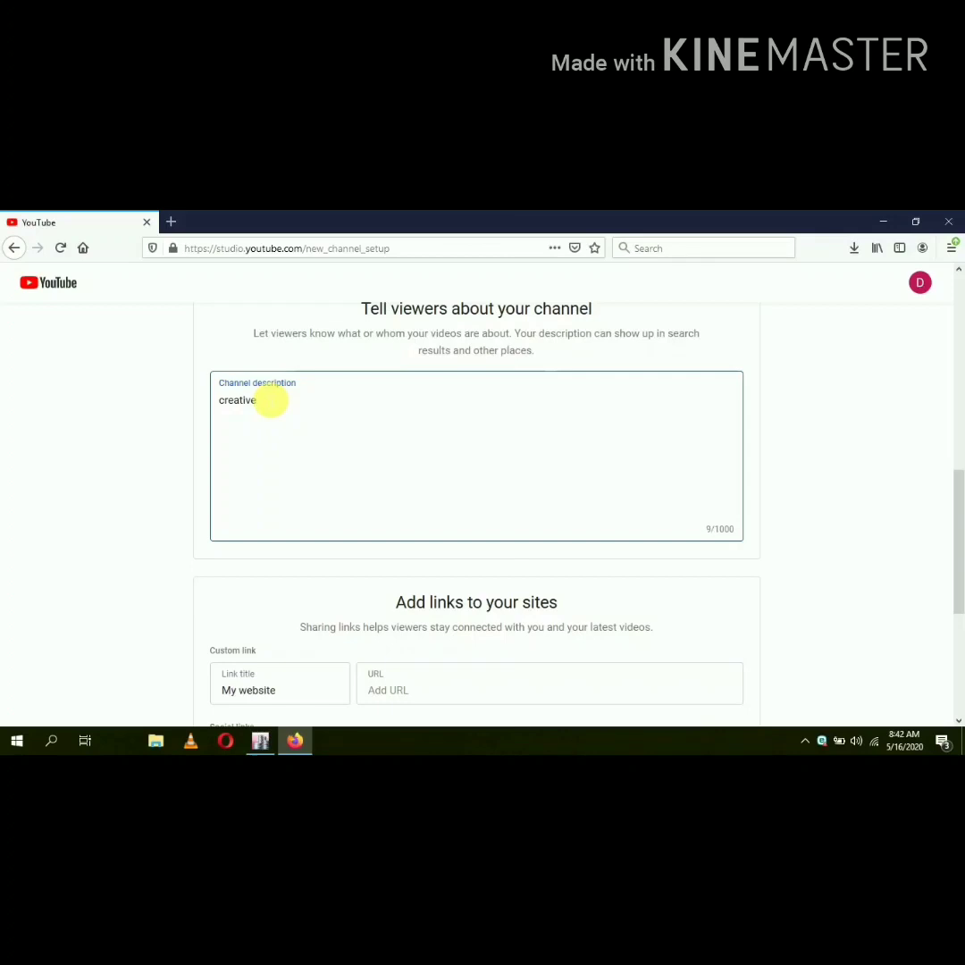
type(" videos")
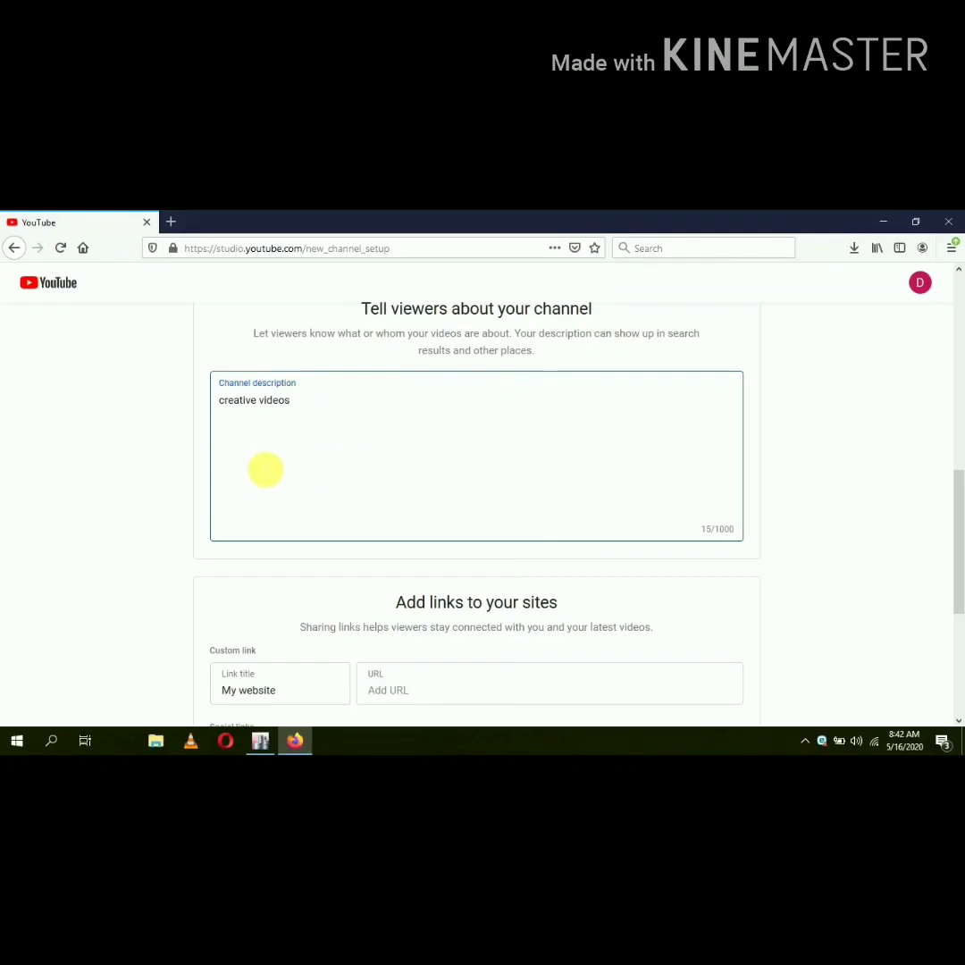
scroll(278, 461, "down", 2)
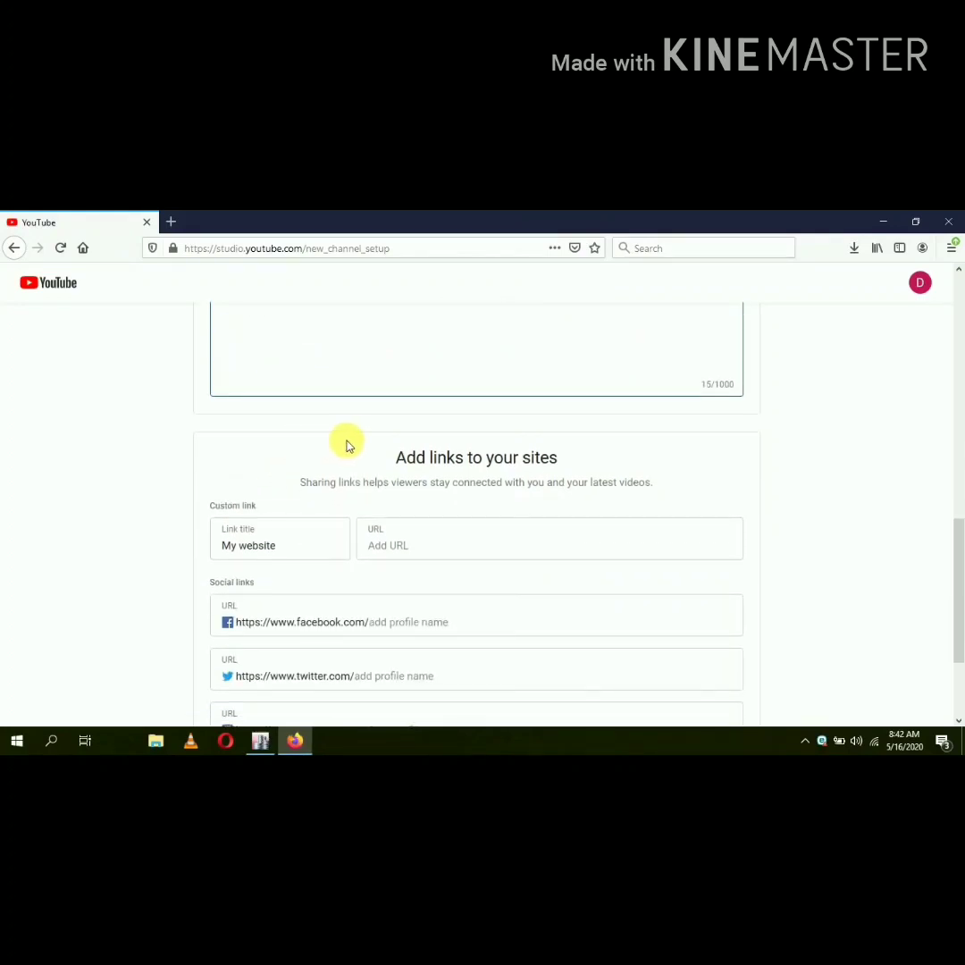
scroll(348, 446, "down", 1)
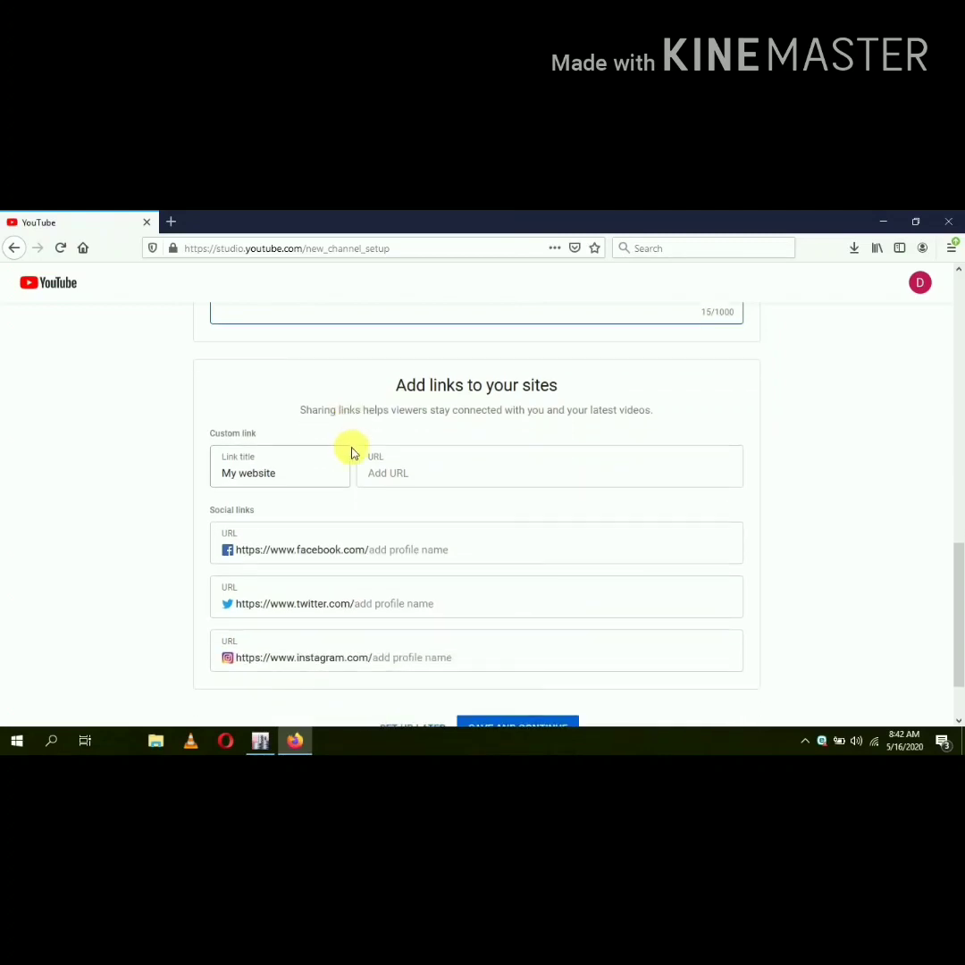
scroll(356, 452, "down", 1)
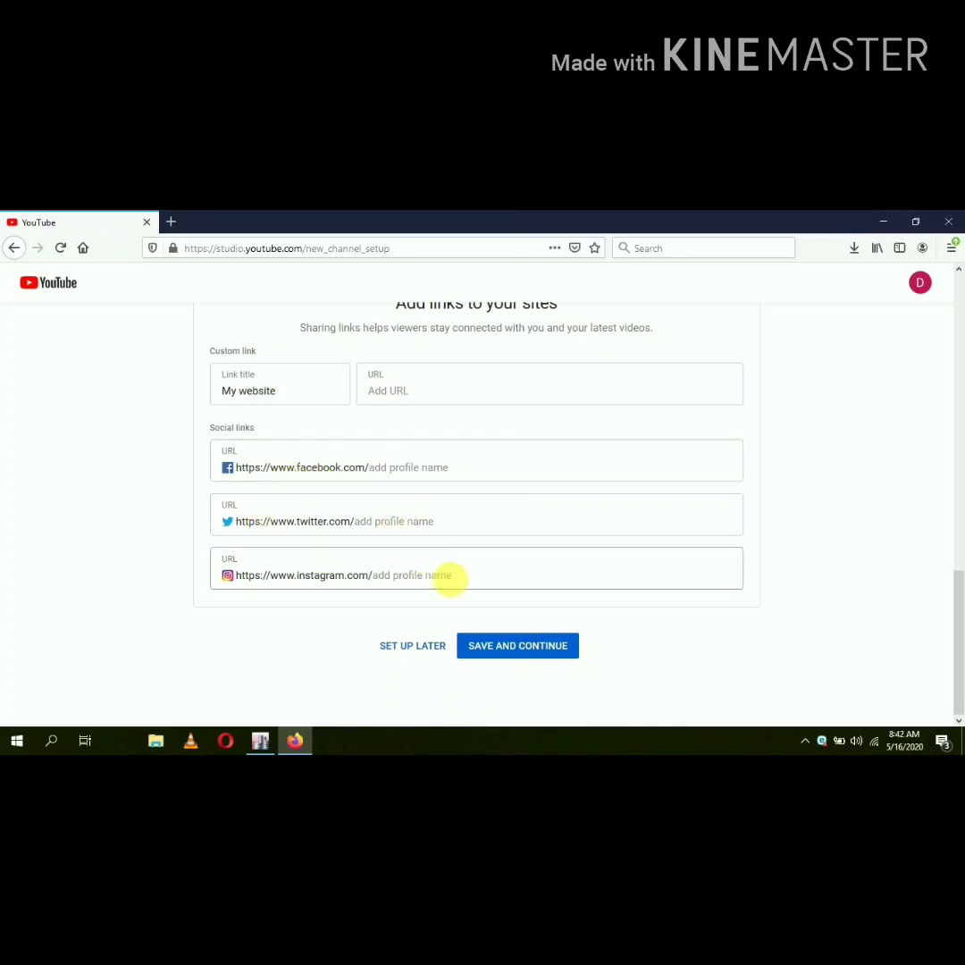
left_click(547, 656)
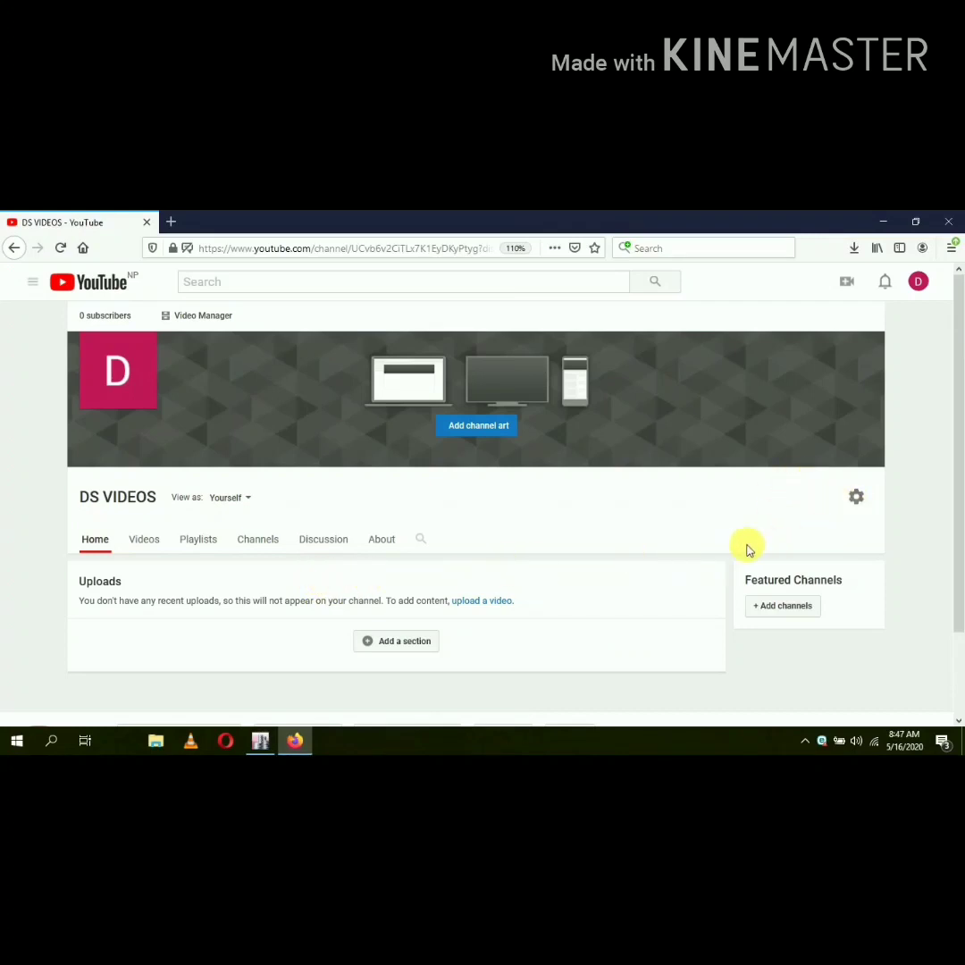
Go through Account settings to the DS VIDEOS 'Channel status and features' page.
left_click(858, 498)
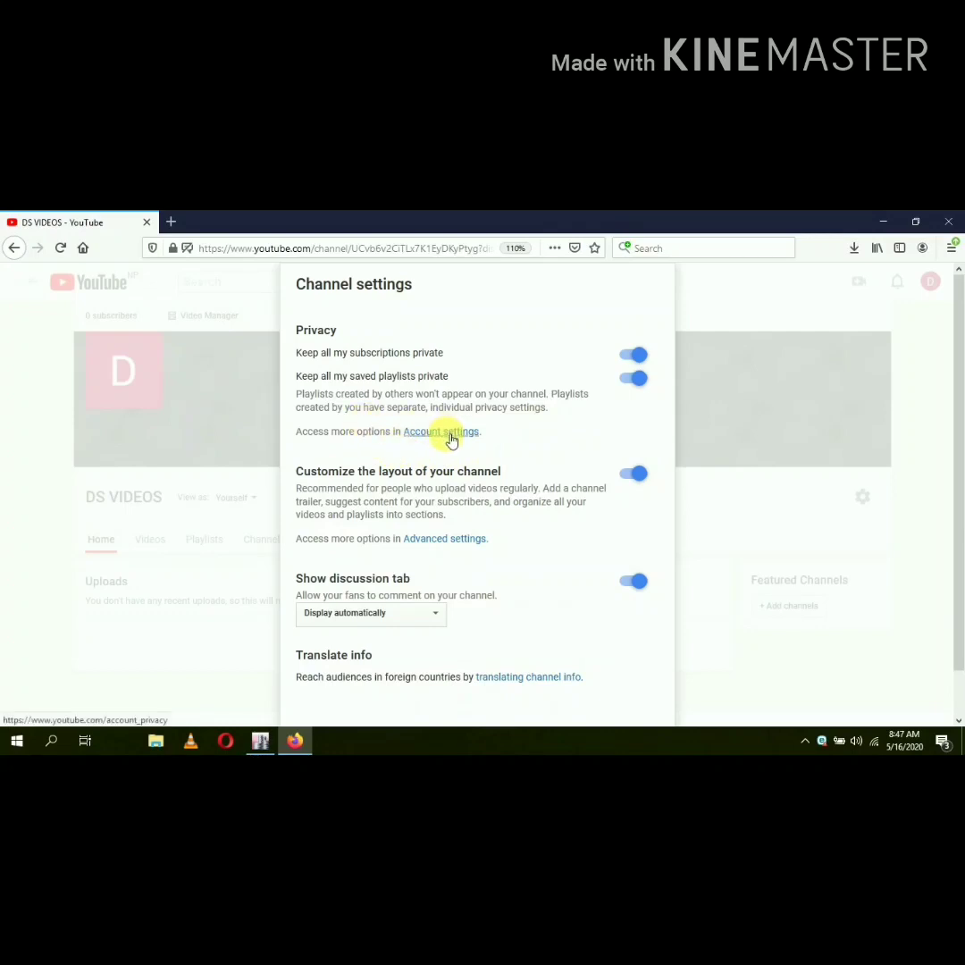
left_click(452, 435)
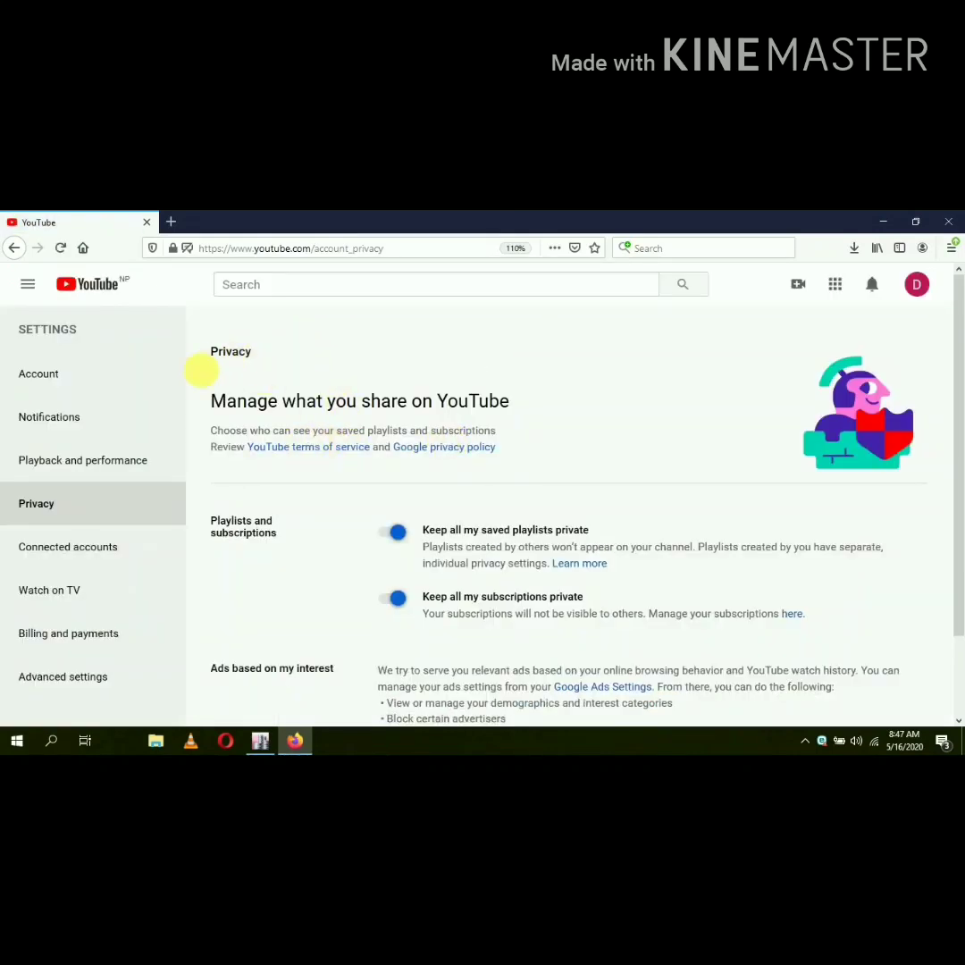
left_click(123, 376)
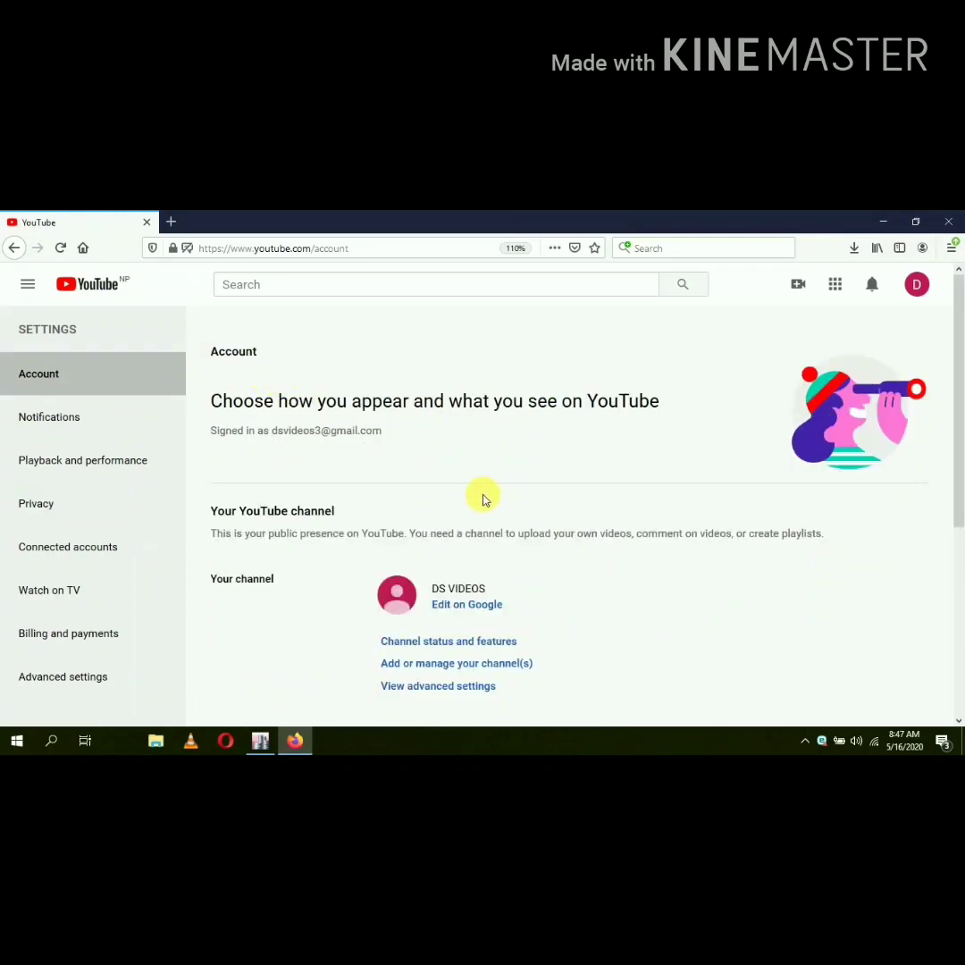
scroll(483, 499, "down", 2)
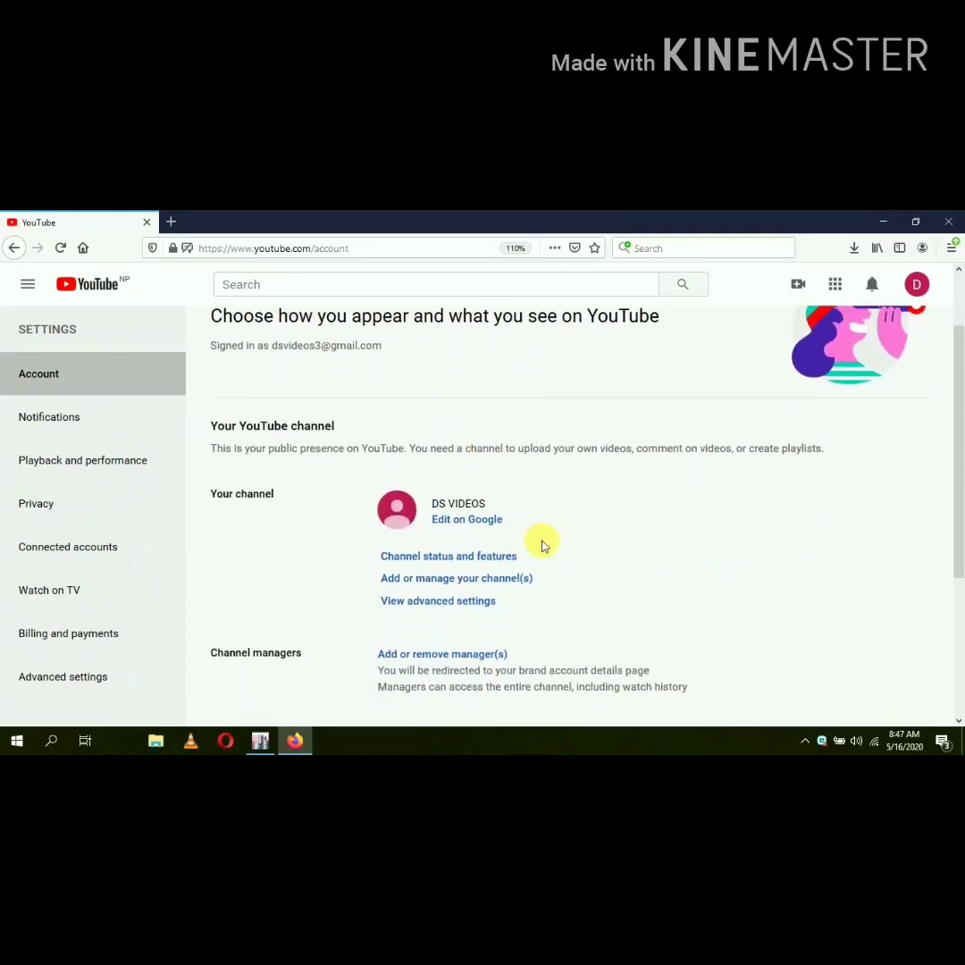
left_click(495, 563)
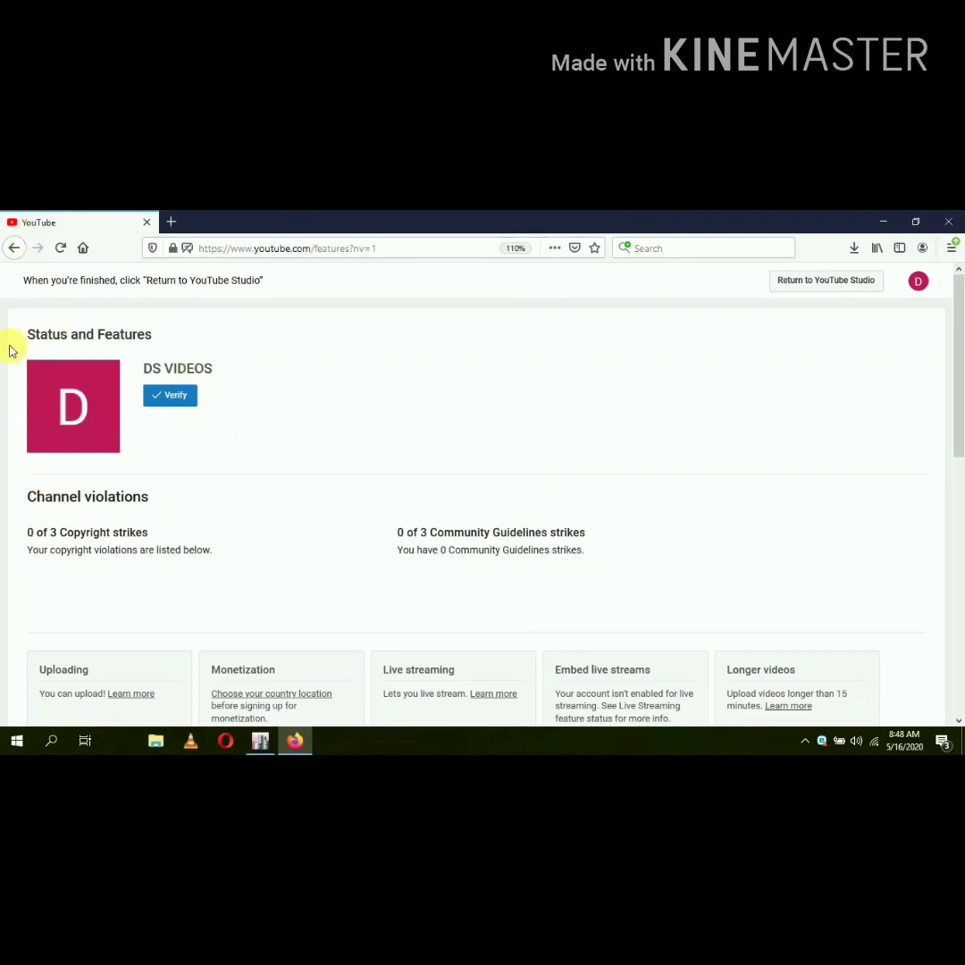
Start phone verification with Nepal as the country, the code sent by text, and the phone number field selected.
left_click(183, 399)
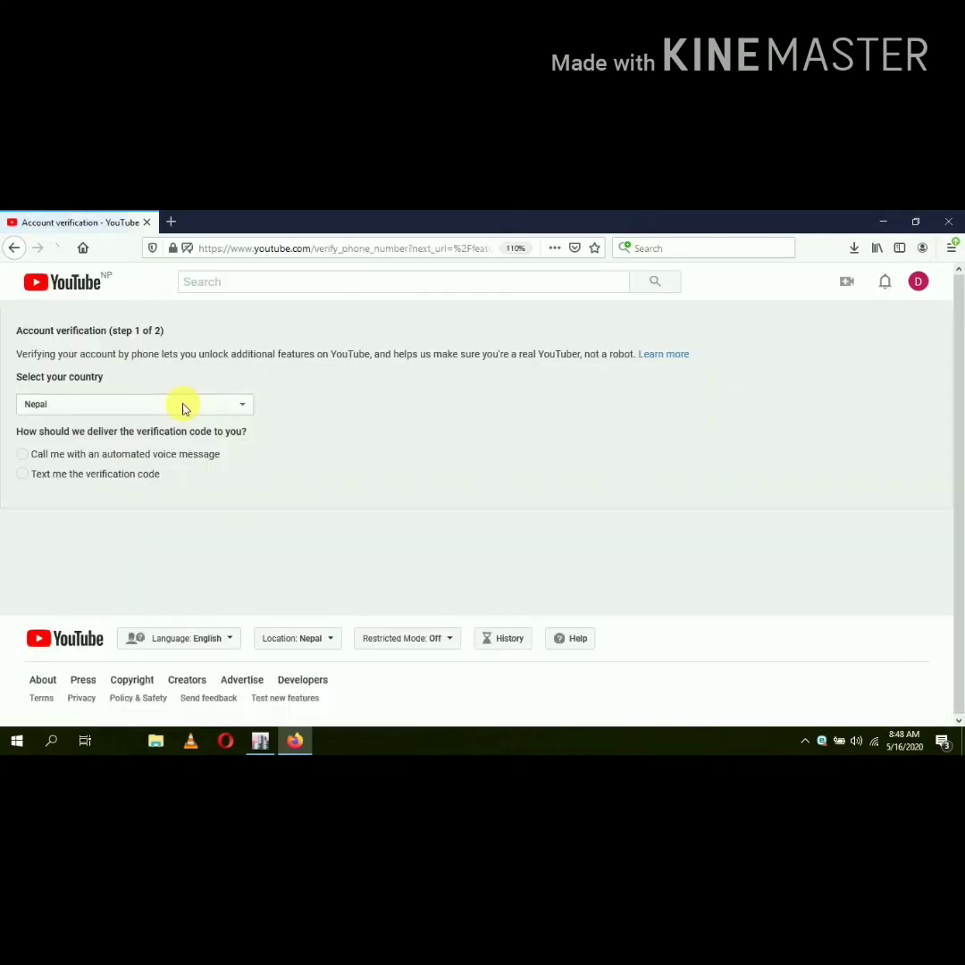
left_click(226, 412)
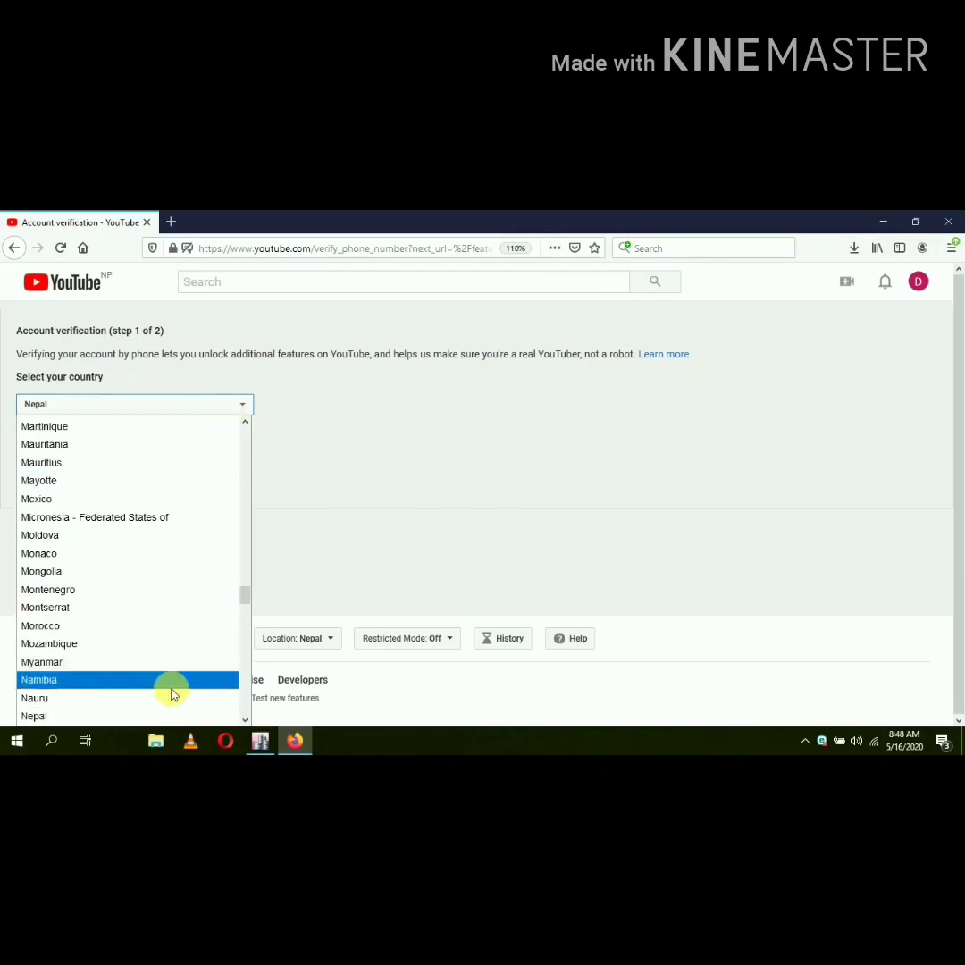
left_click(179, 714)
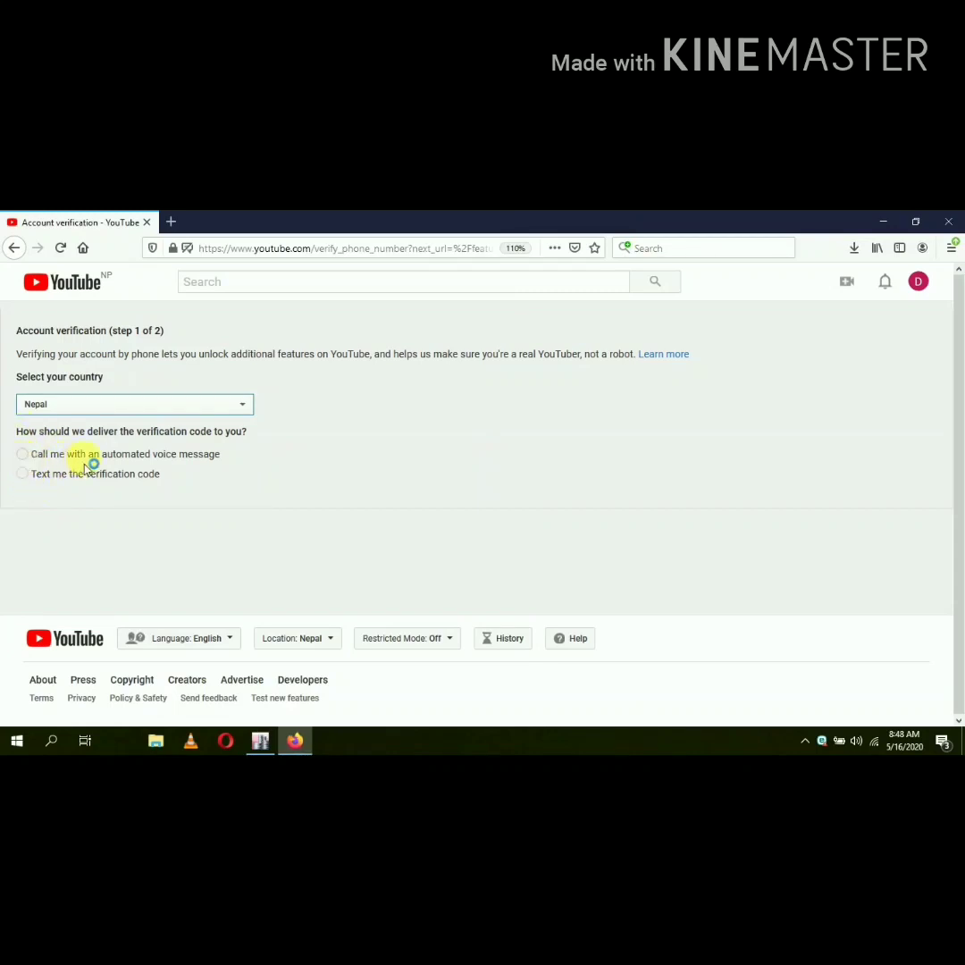
left_click(27, 478)
scroll(101, 446, "down", 2)
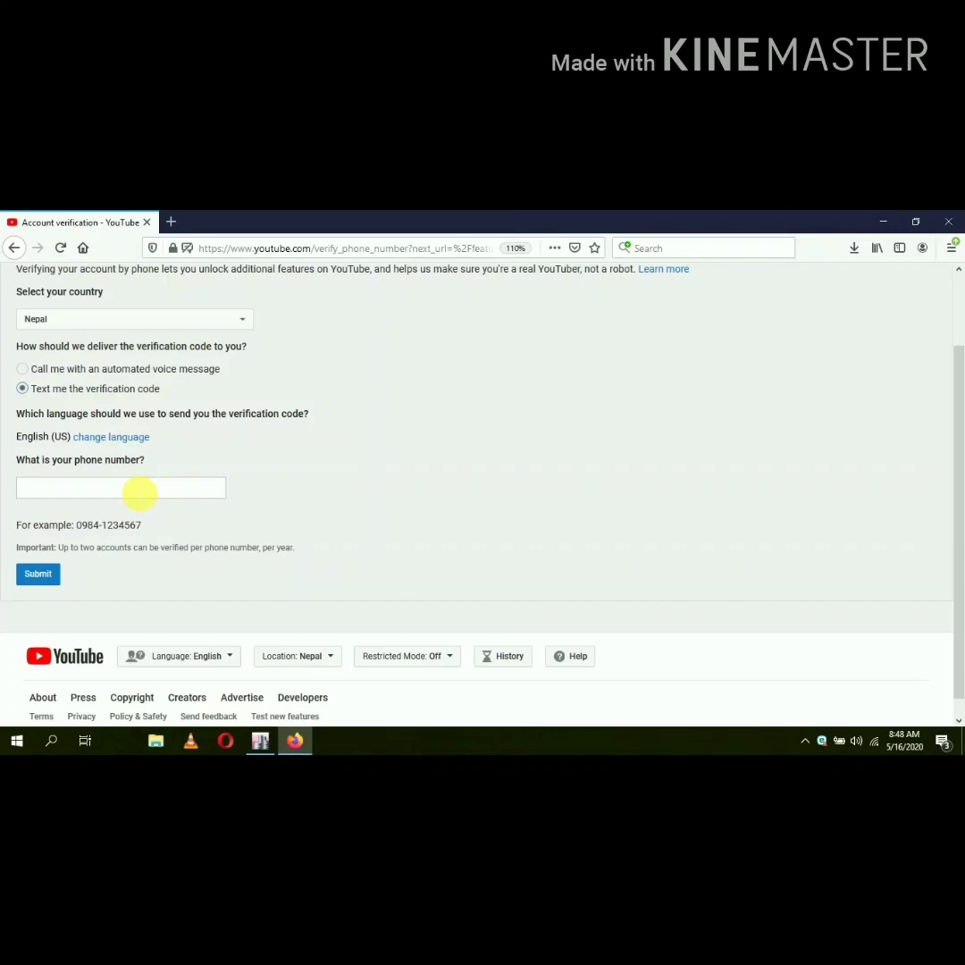
left_click(140, 491)
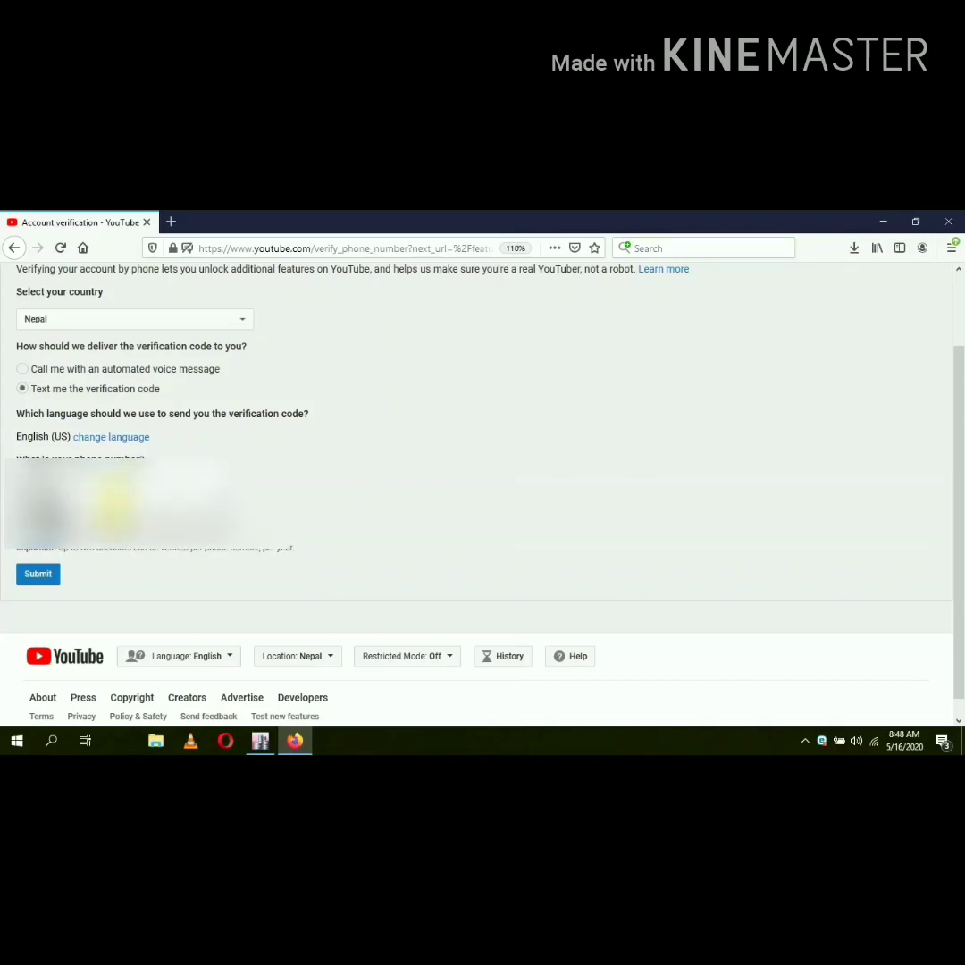
Submit the phone number, then enter and submit the 6-digit code from the SMS.
left_click(51, 579)
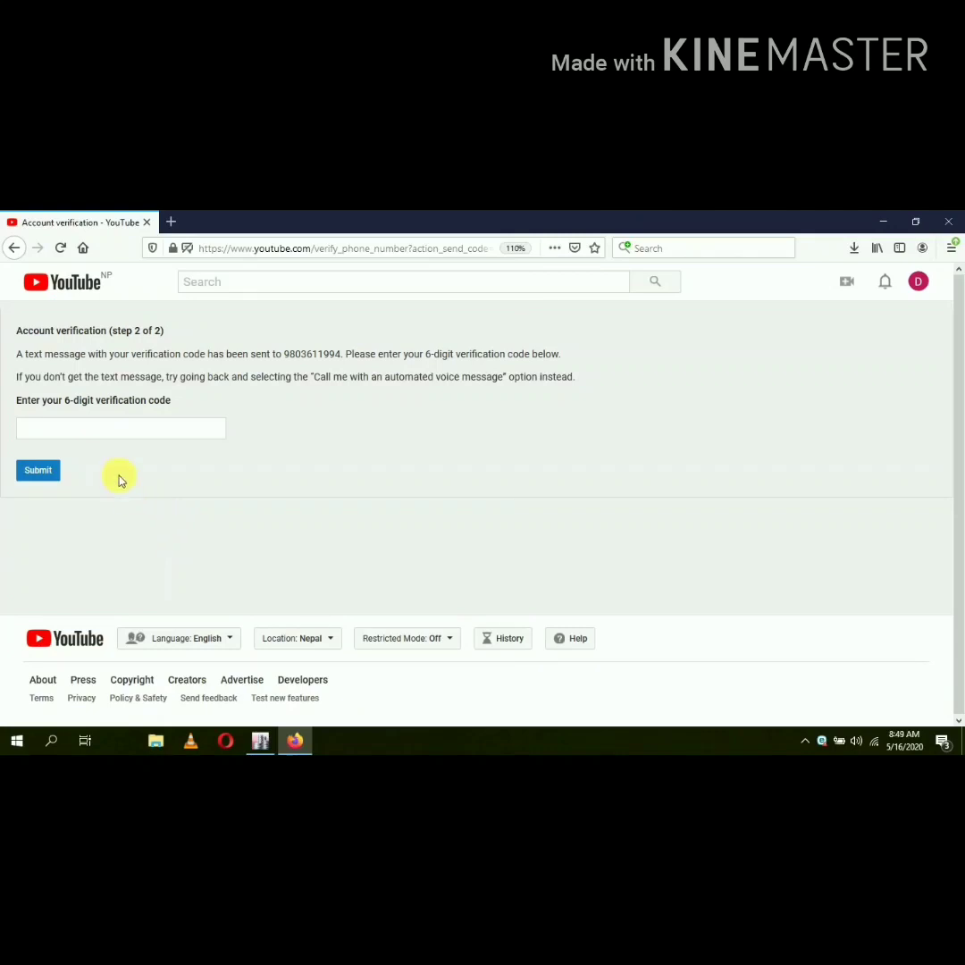
left_click(123, 434)
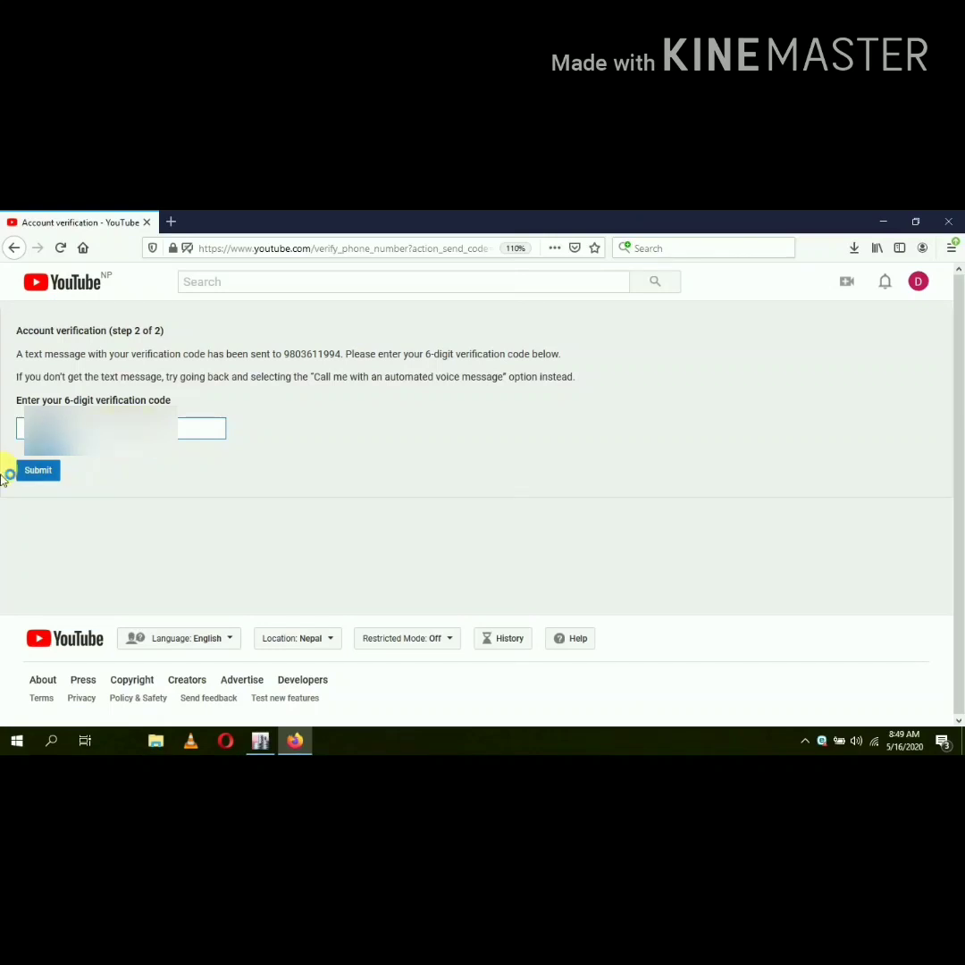
left_click(52, 472)
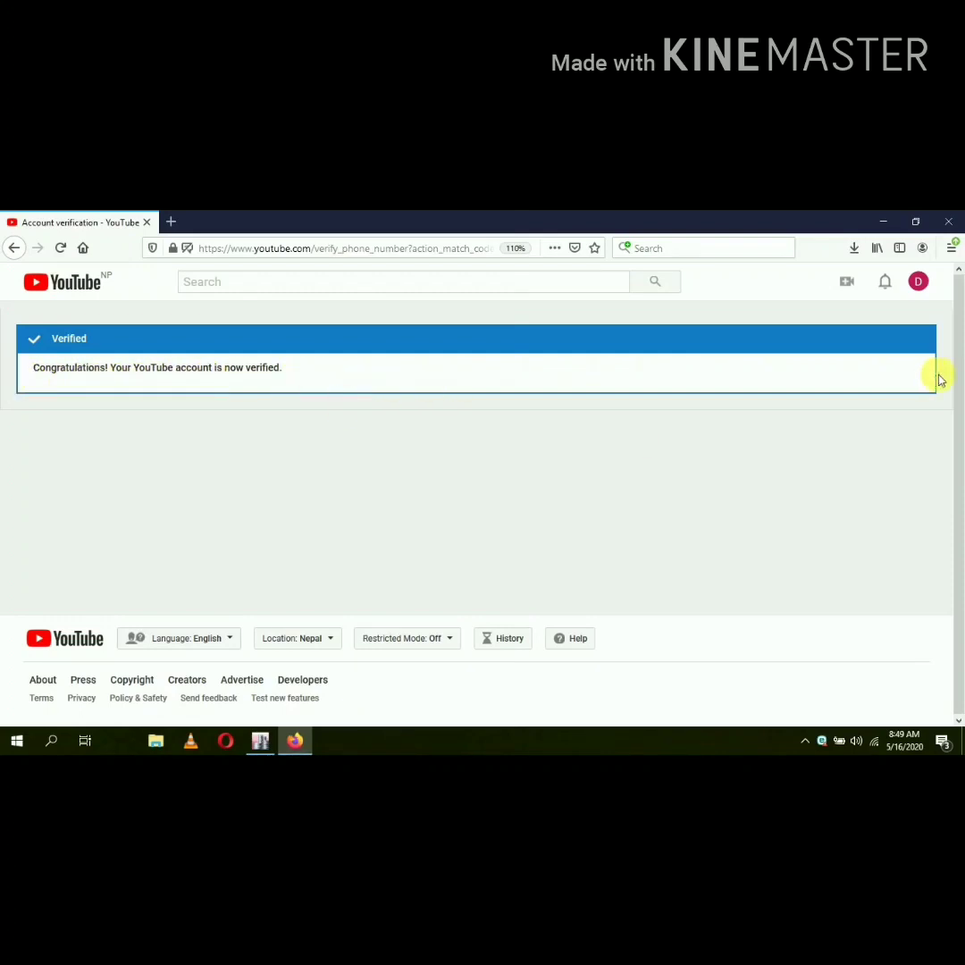
Go to the DS VIDEOS channel from the account menu and start uploading a video.
left_click(921, 284)
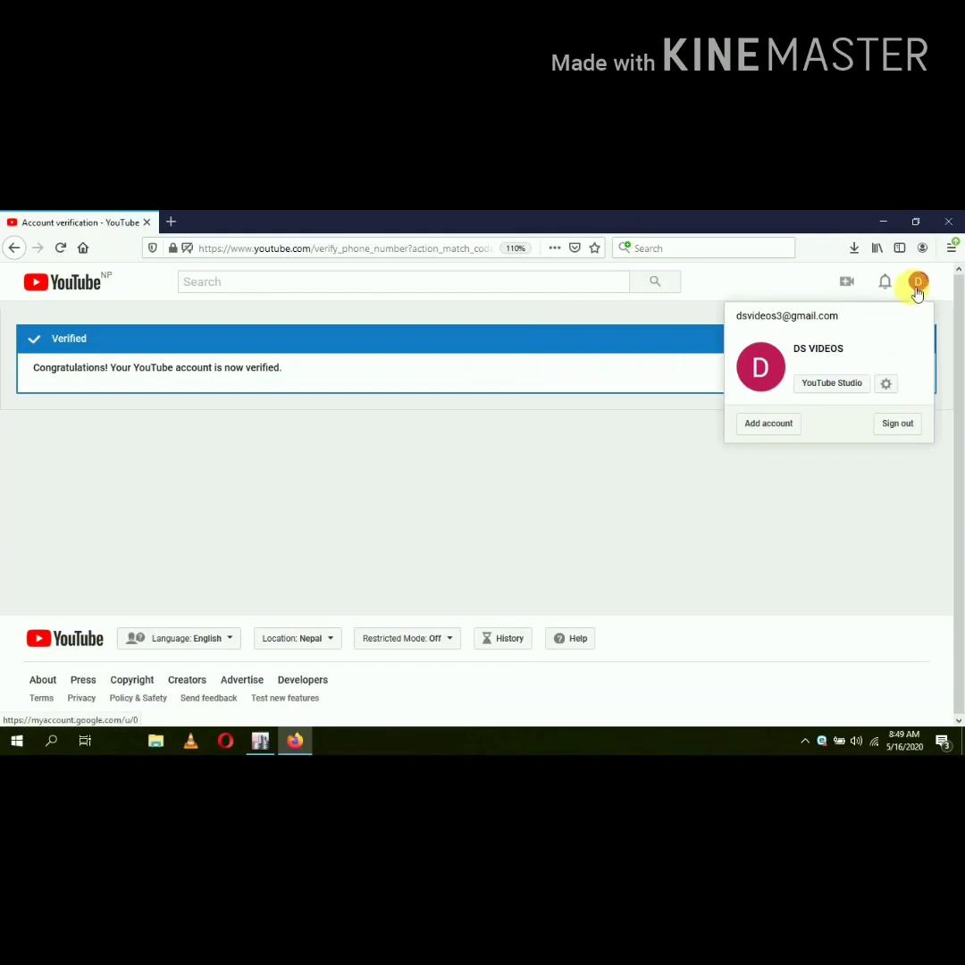
left_click(664, 360)
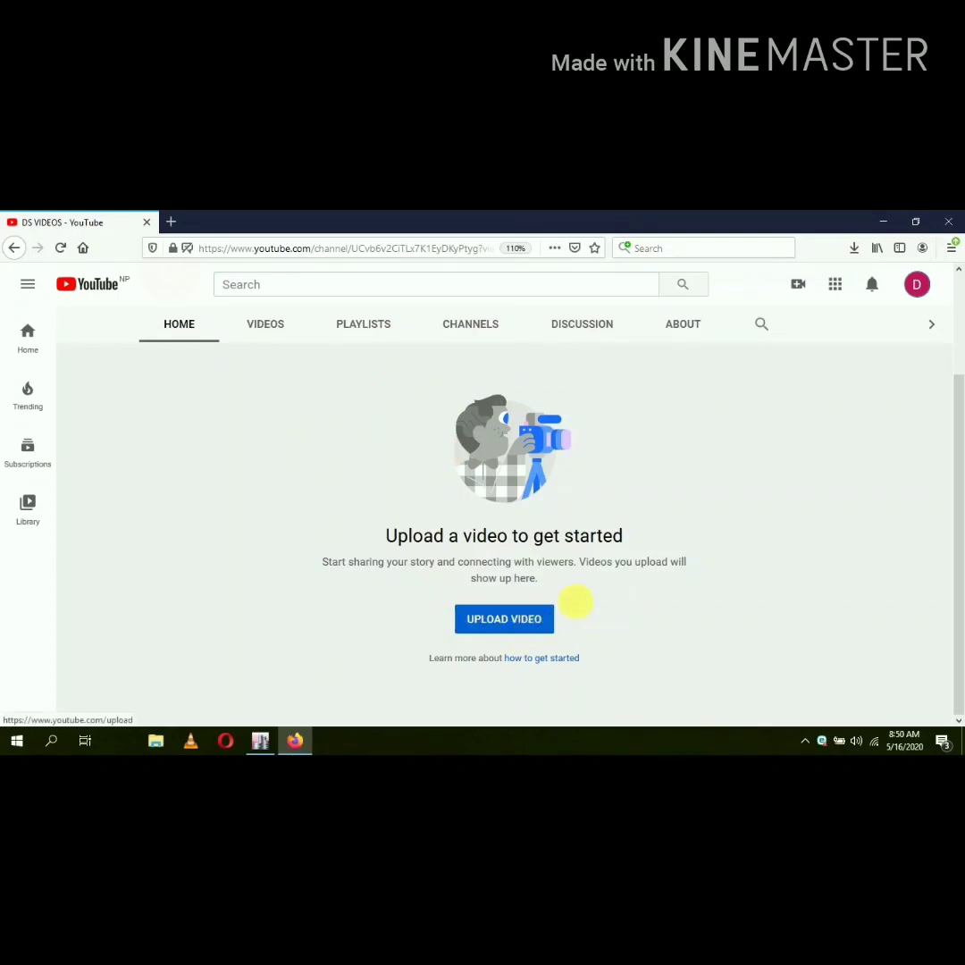
left_click(526, 624)
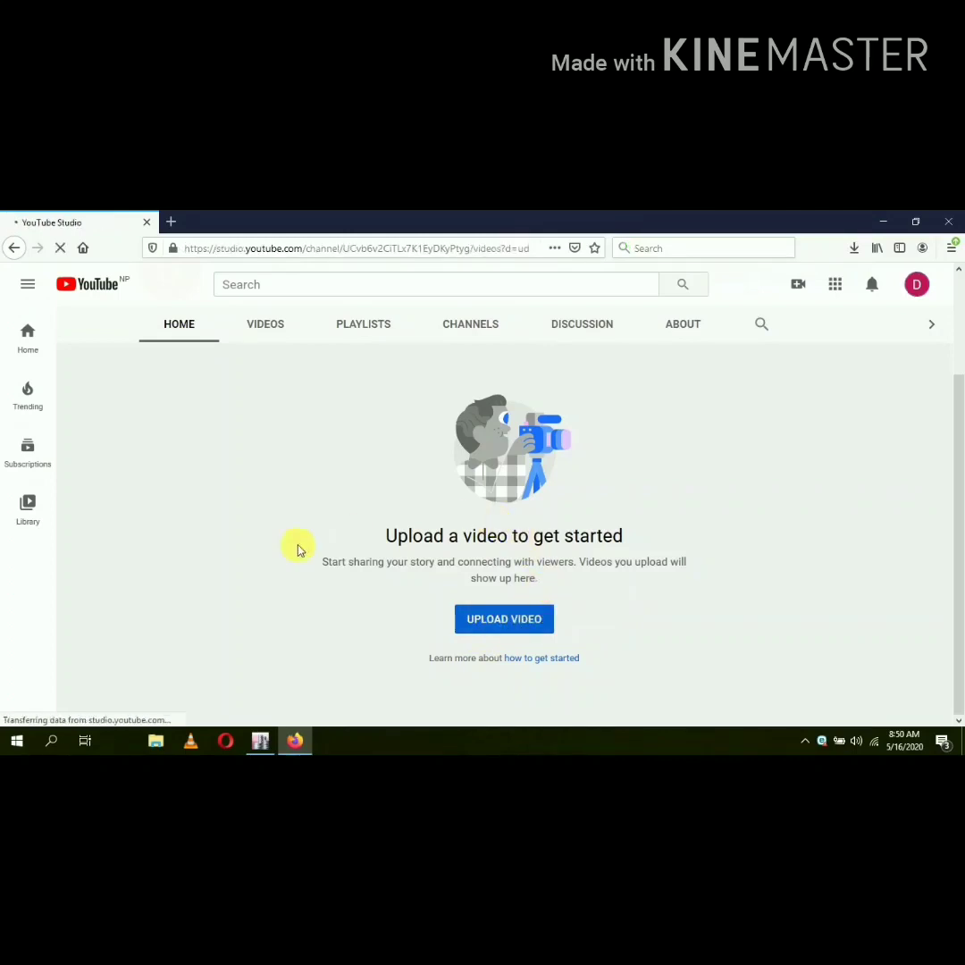